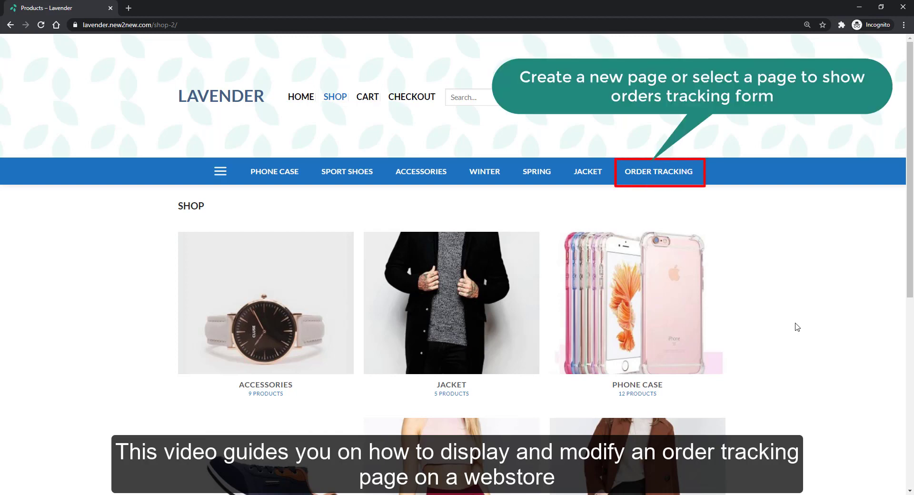
Step: On the Order Tracking page, enter the customer's e-mail, the order ID and the pasted tracking number
click(672, 178)
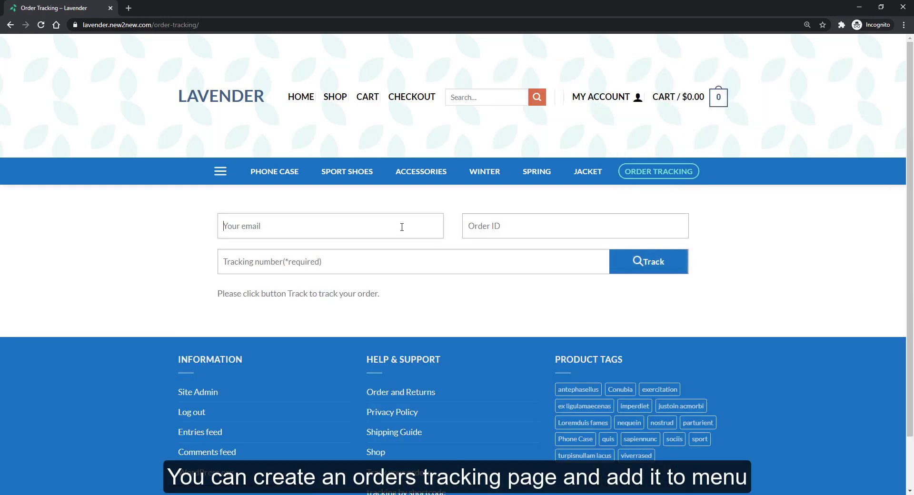
click(401, 227)
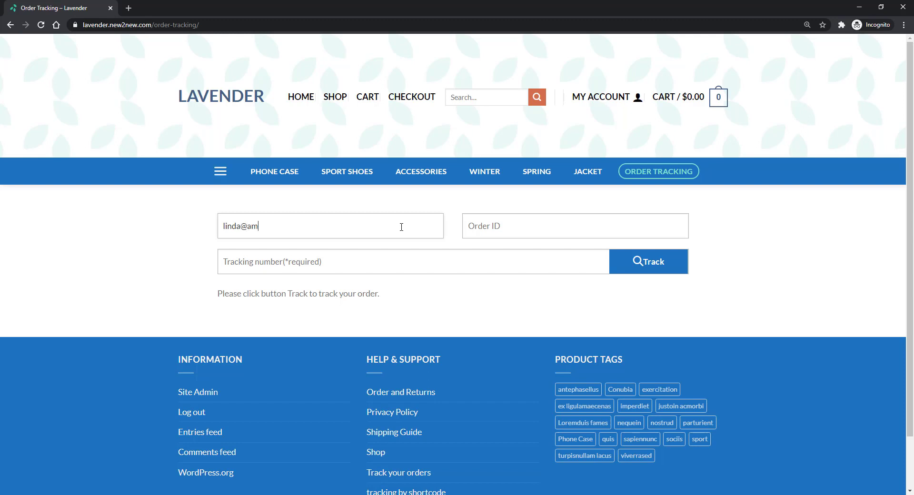
key(Tab)
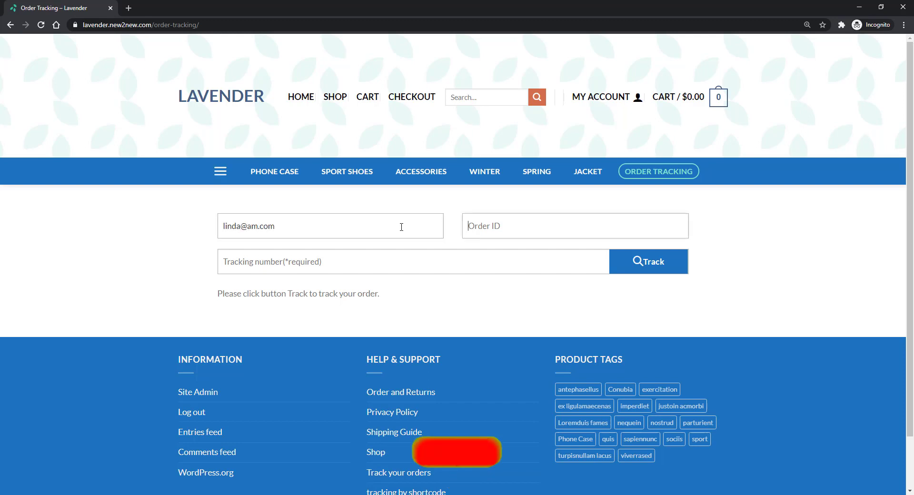
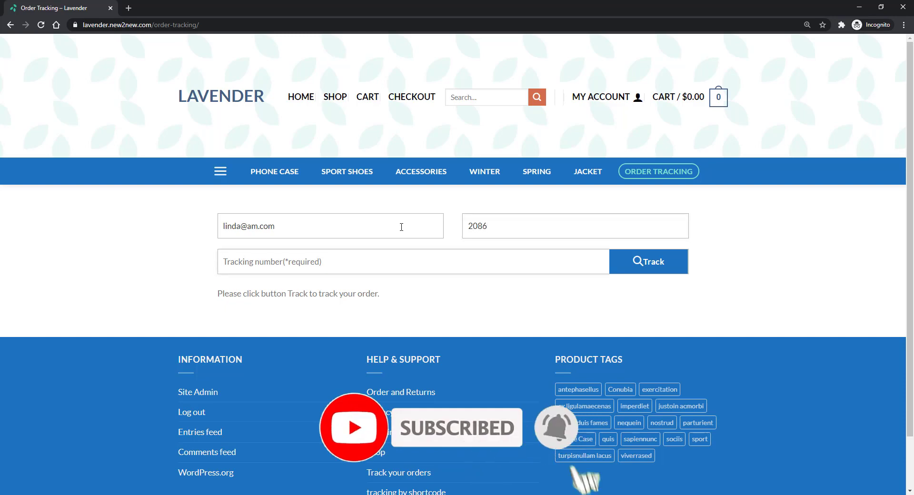
key(Tab)
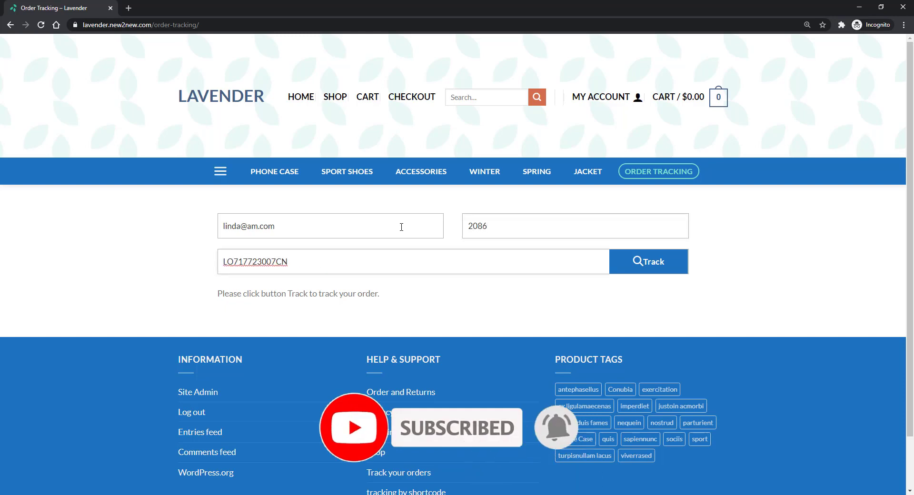
Step: Track the shipment to show its China EMS Delivered status timeline
click(631, 268)
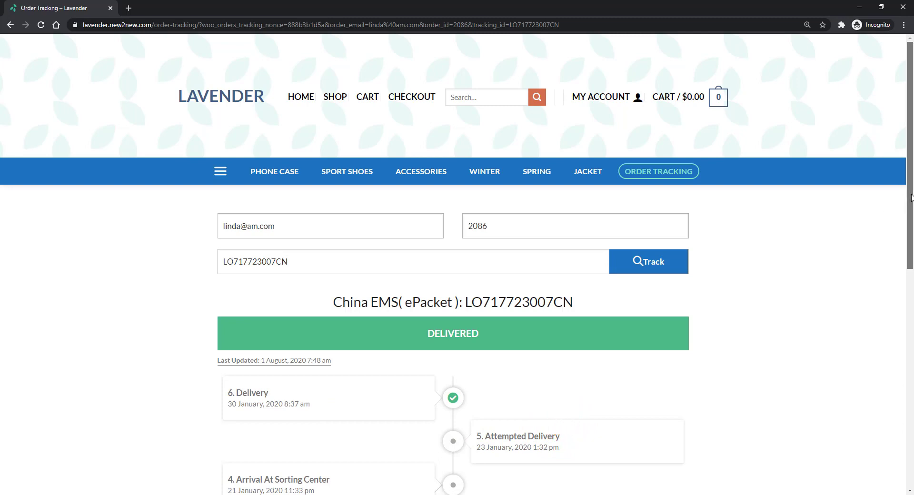
drag(909, 202, 896, 188)
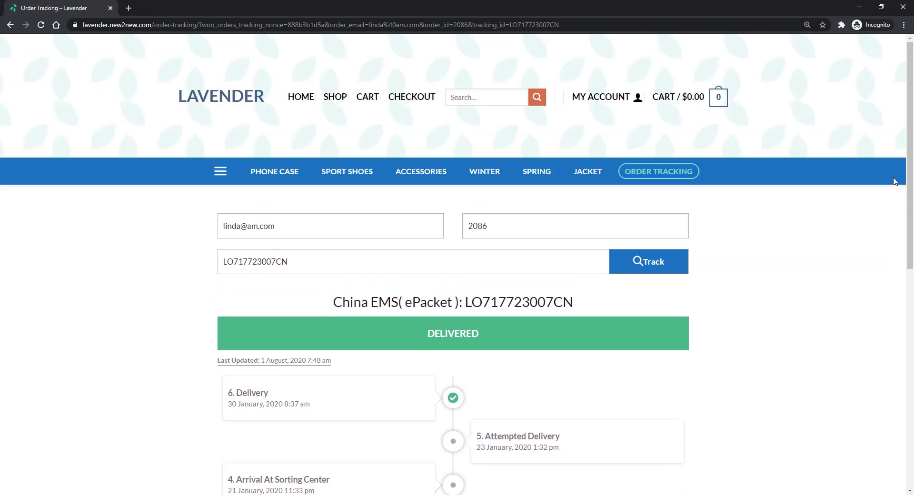
mouse_move(593, 132)
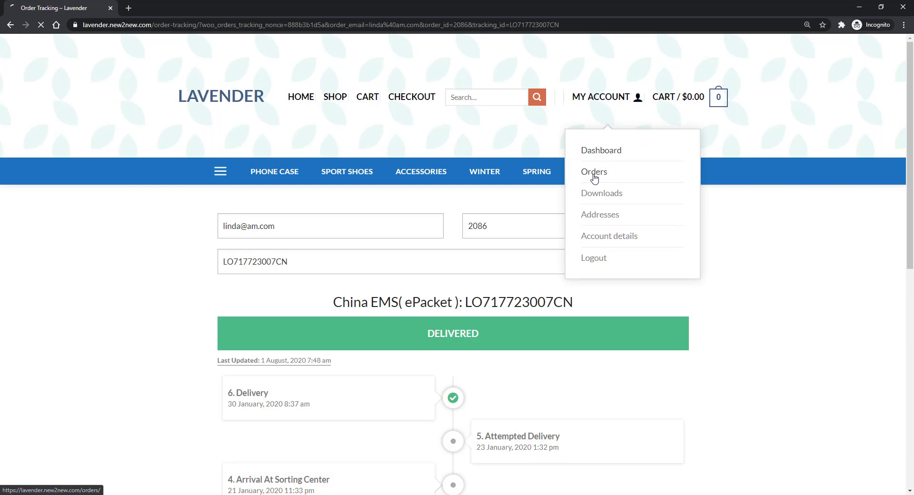
Step: From My Account > Orders, track the pasted tracking number and open its China EMS delivery history
click(595, 176)
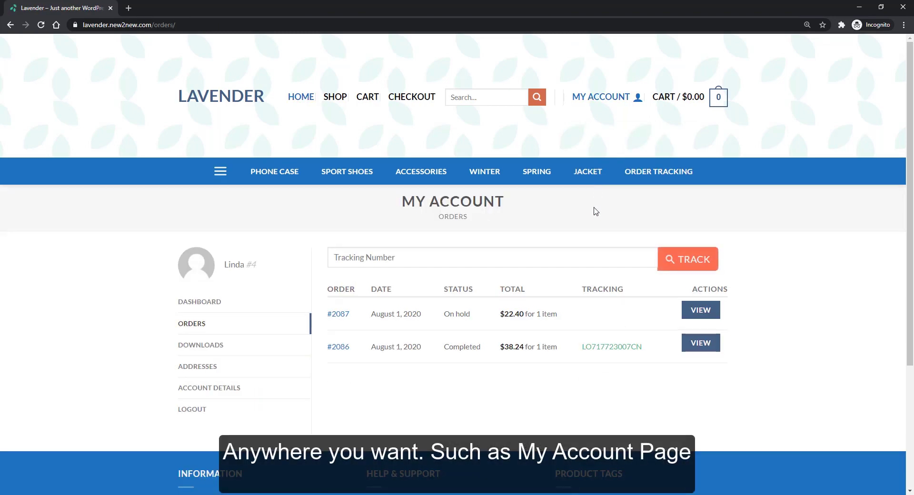
click(584, 259)
text(LO717723007CN)
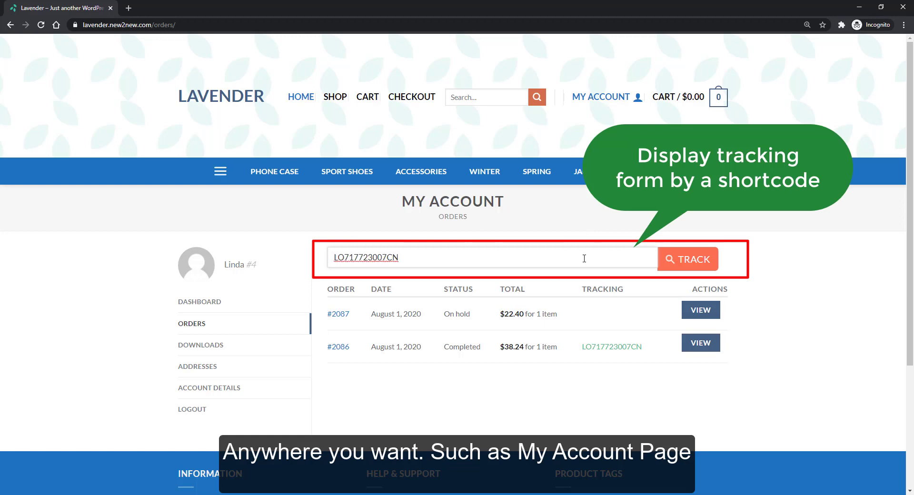
click(683, 267)
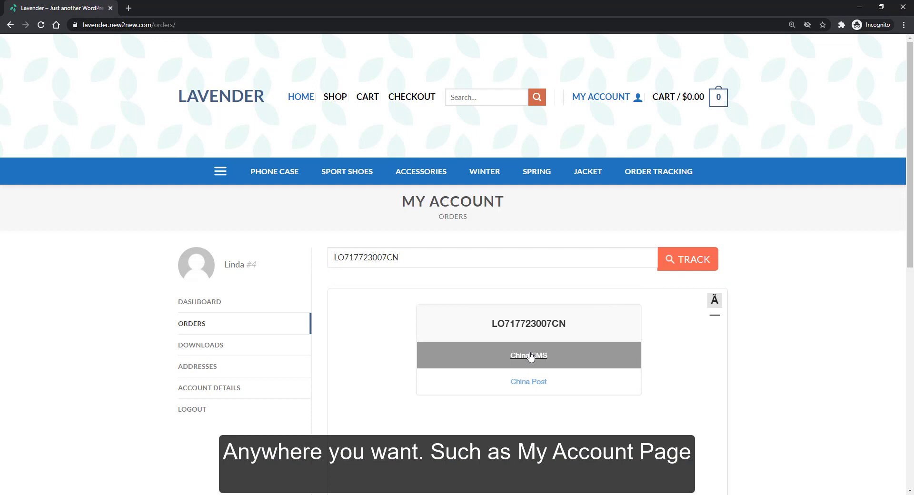
click(529, 356)
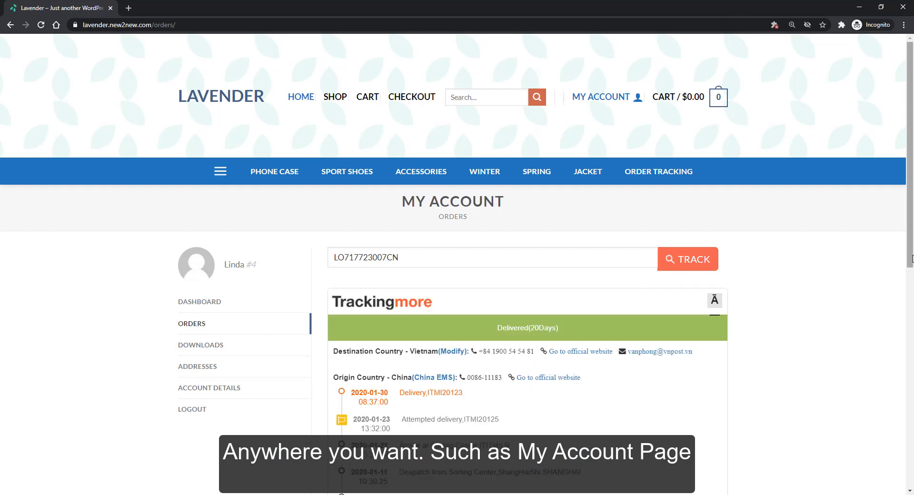
drag(910, 261, 910, 374)
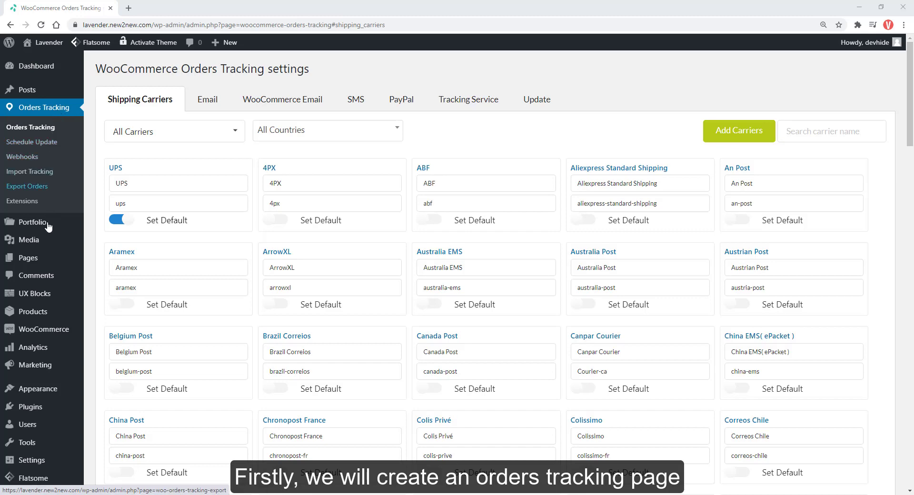
Step: Reach the Pages menu in the admin sidebar from the Orders Tracking settings
mouse_move(28, 257)
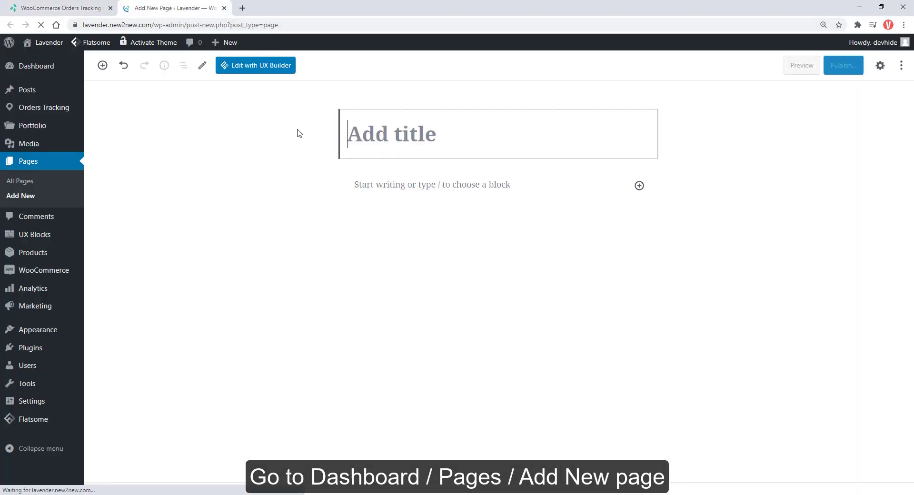
Step: Title the new page 'Orders Tracking' and publish it
text(Orders)
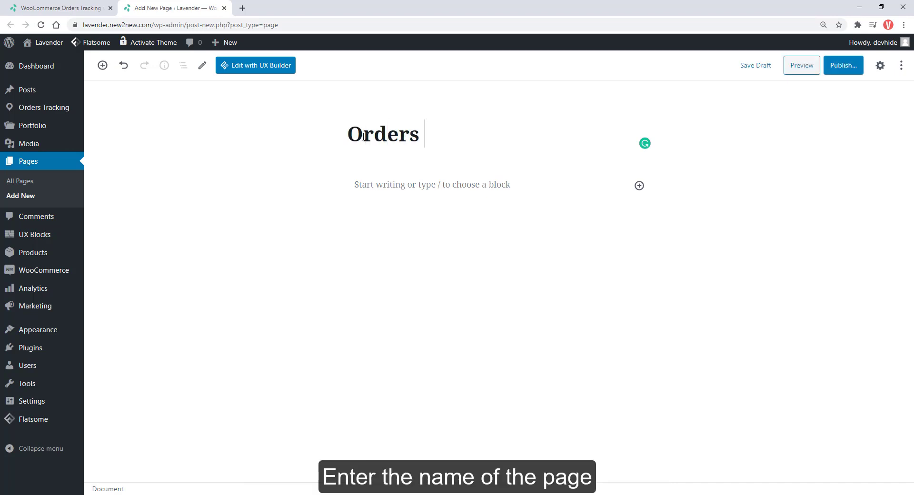
text( Tracking)
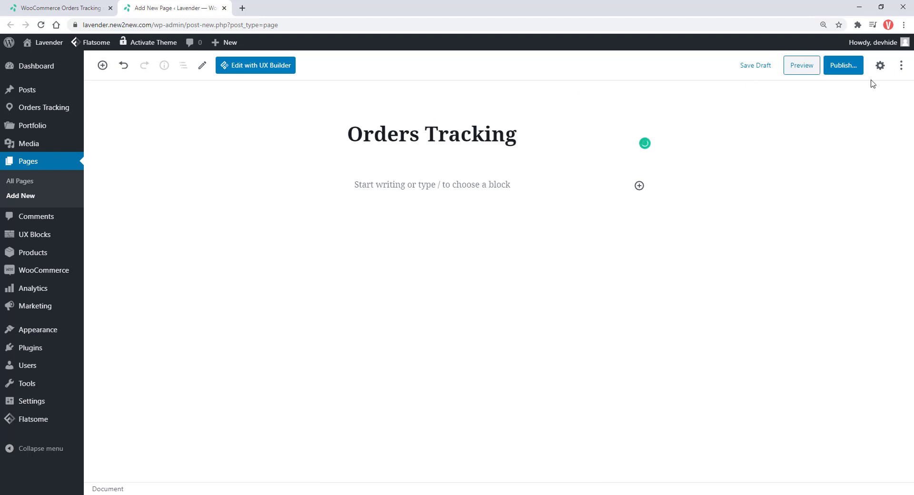
click(843, 66)
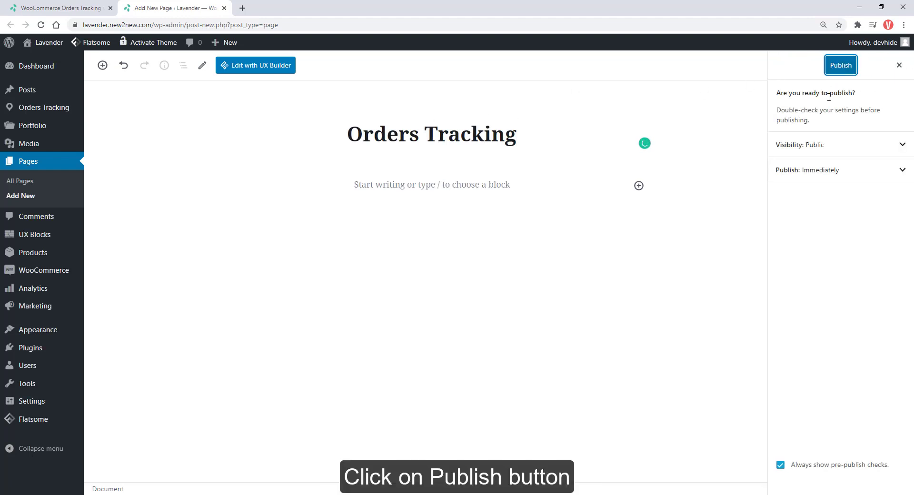
click(834, 70)
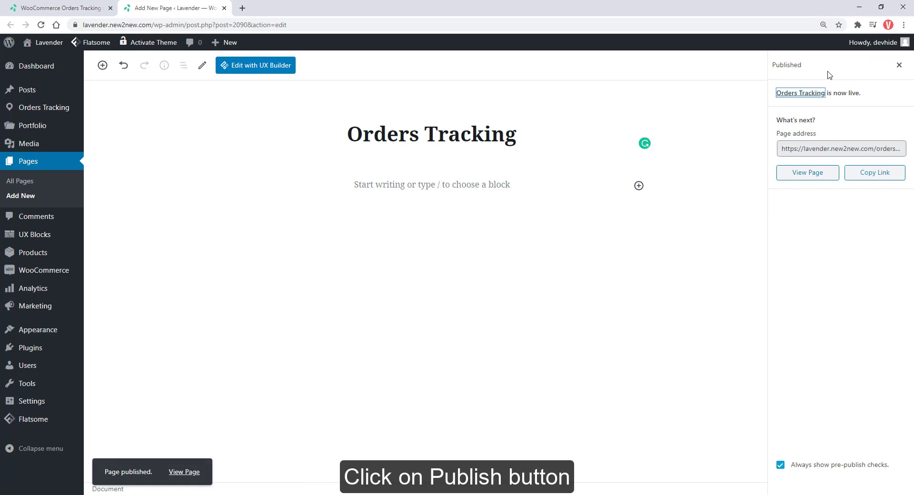
Step: Enable the Tracking Service, select the Orders Tracking page as its tracking page, and save
click(62, 6)
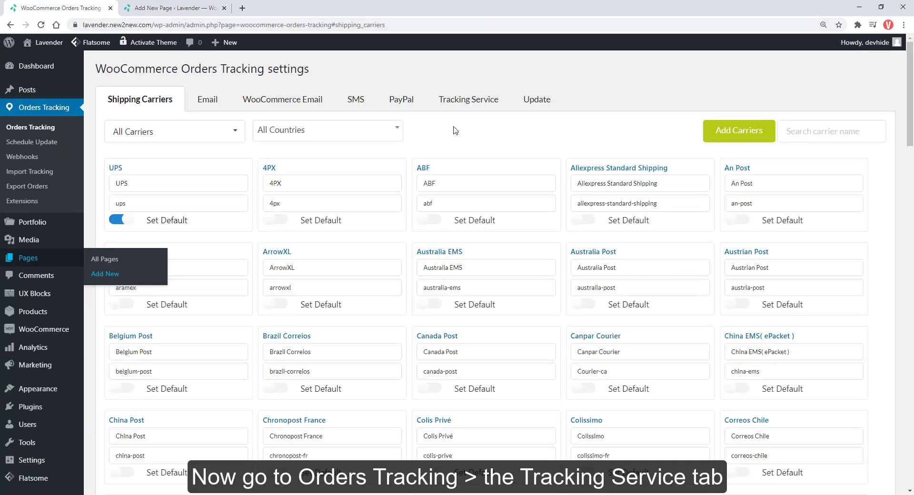
click(464, 110)
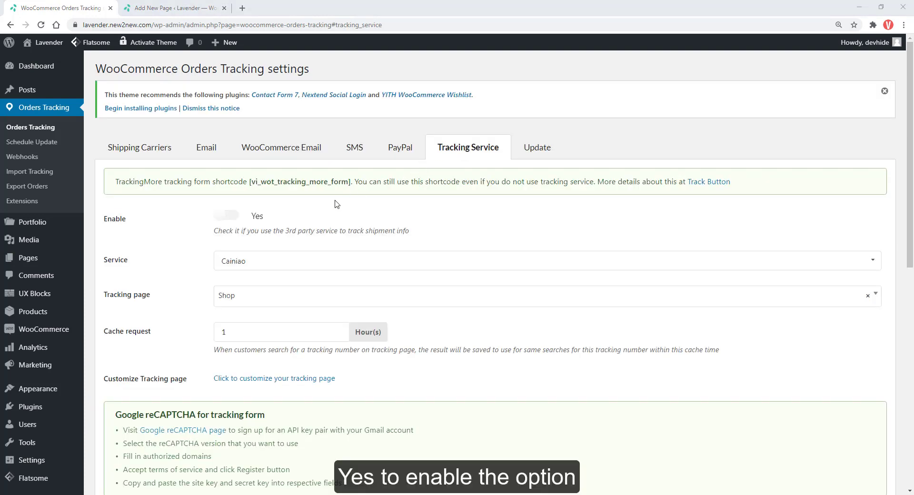
click(234, 215)
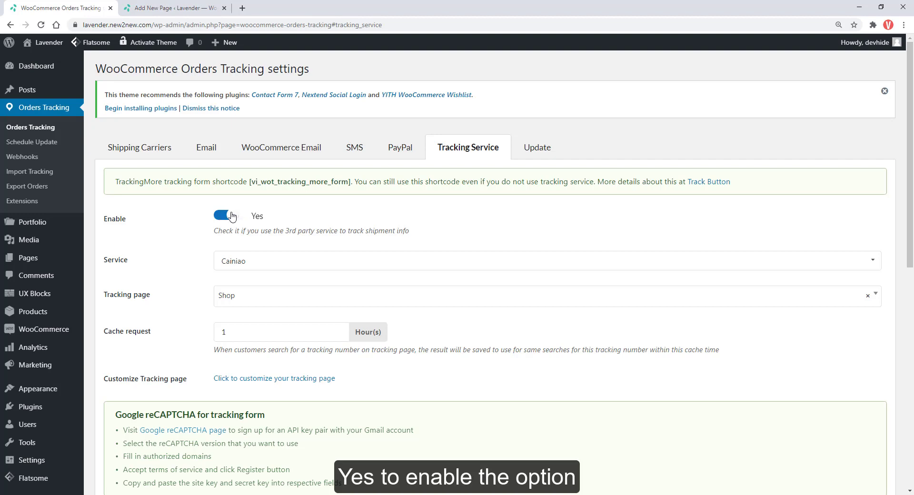
click(232, 299)
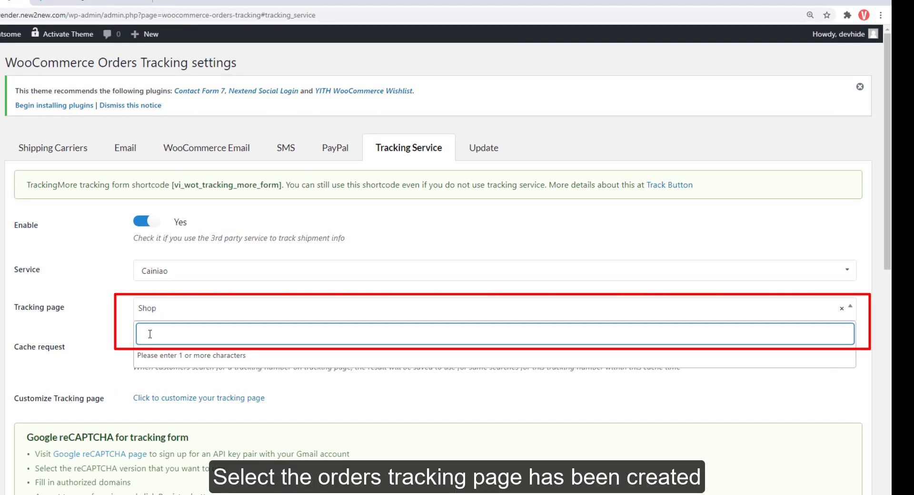
text(orders)
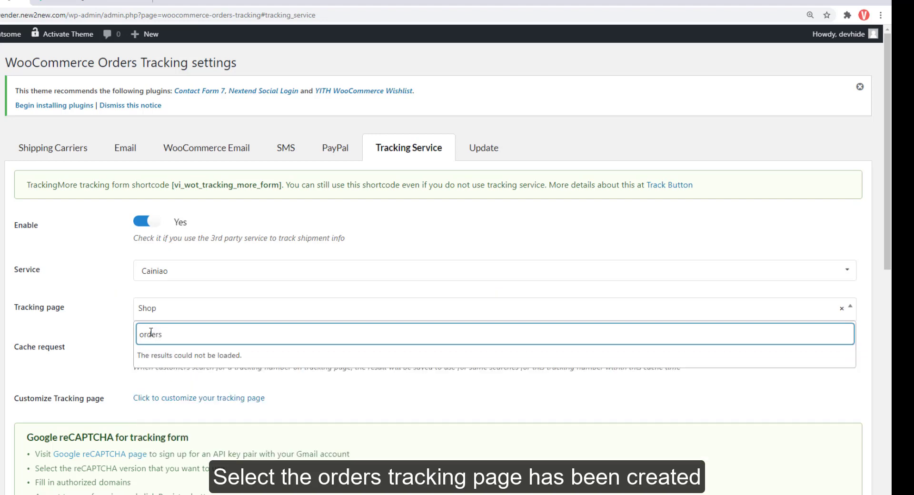
text( tracking)
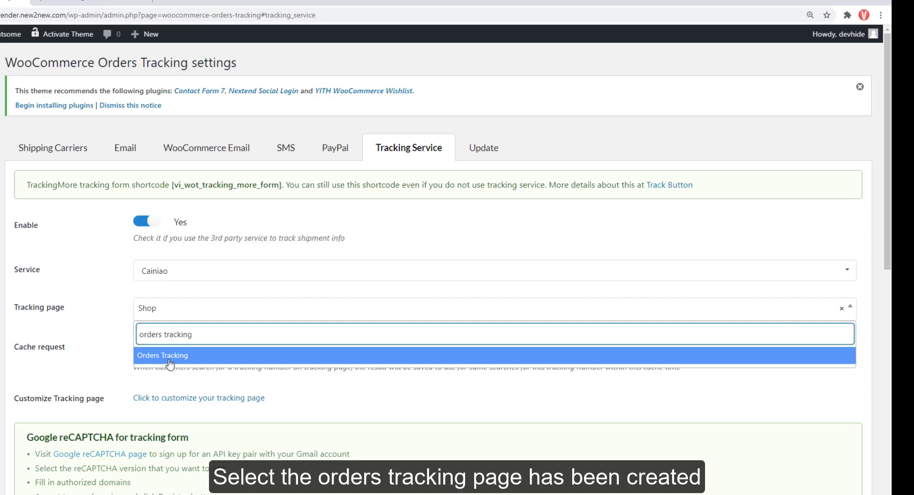
click(170, 355)
scroll(170, 364, down, 9)
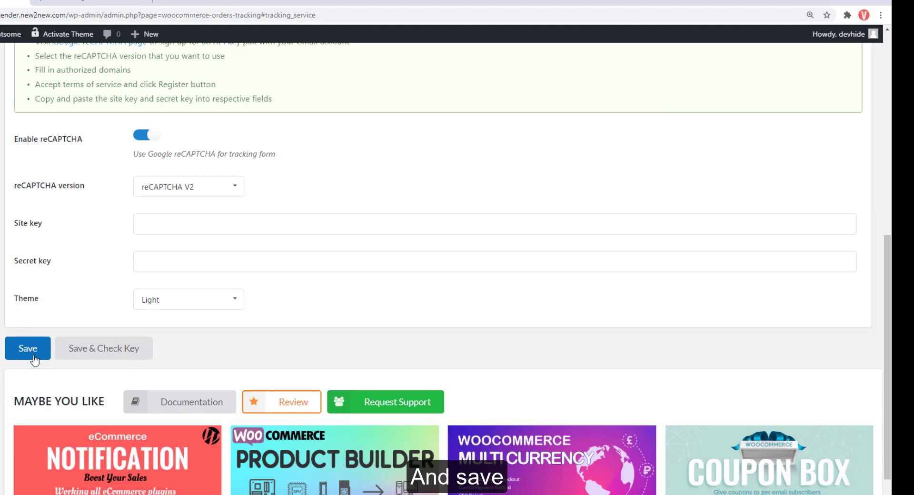
click(33, 357)
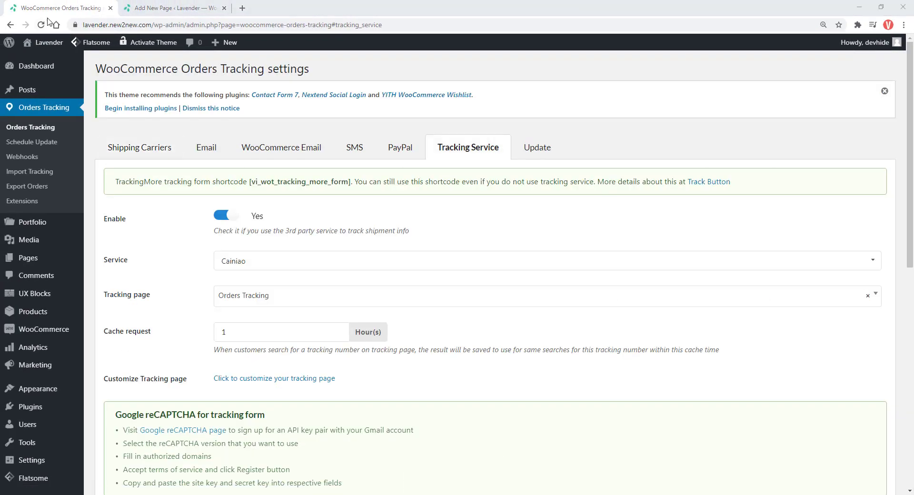
Step: View the live Orders Tracking page's tracking form, then return to the settings tab
click(167, 8)
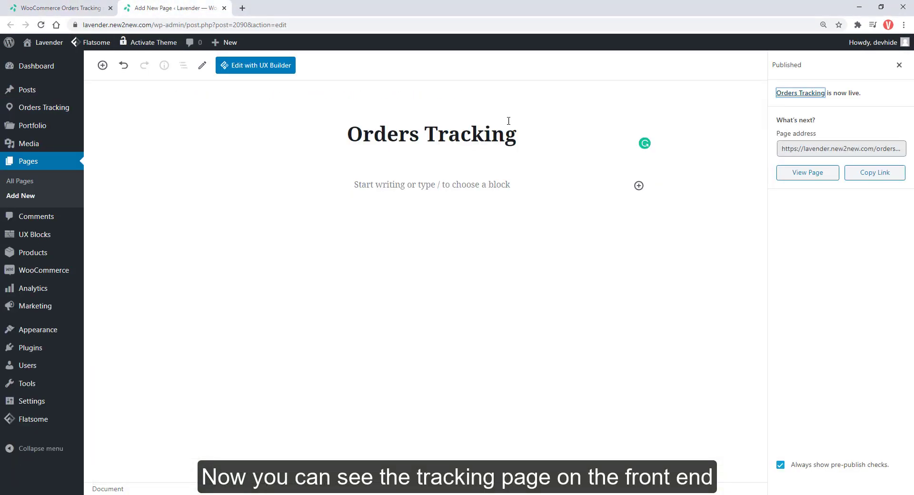
click(800, 174)
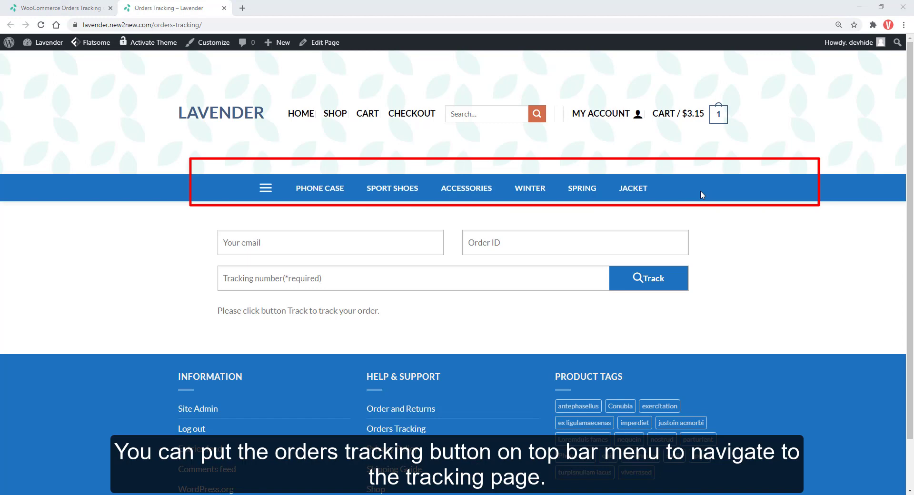
click(60, 8)
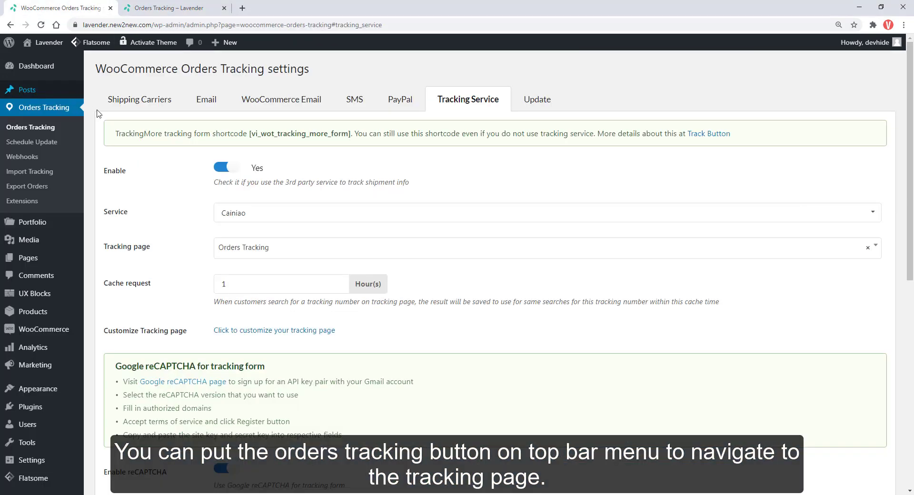
Step: Add the Orders Tracking page to the Top bar menu and reposition the item
mouse_move(50, 394)
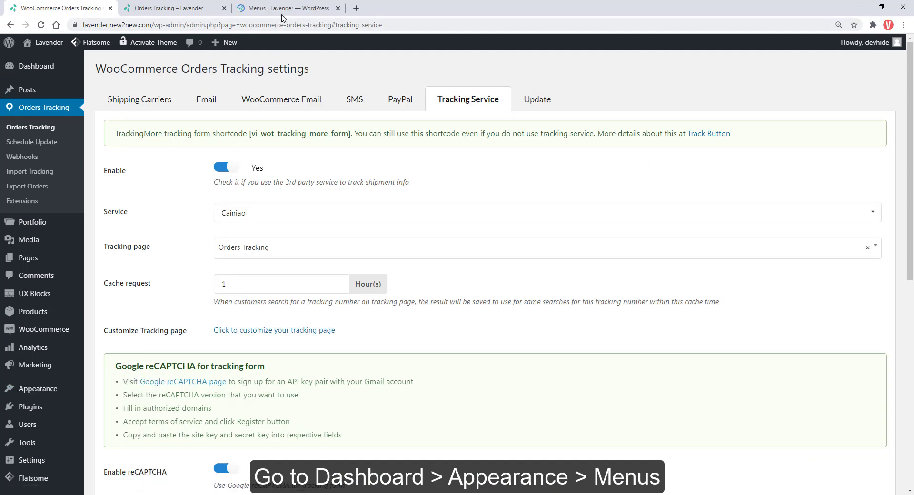
click(282, 13)
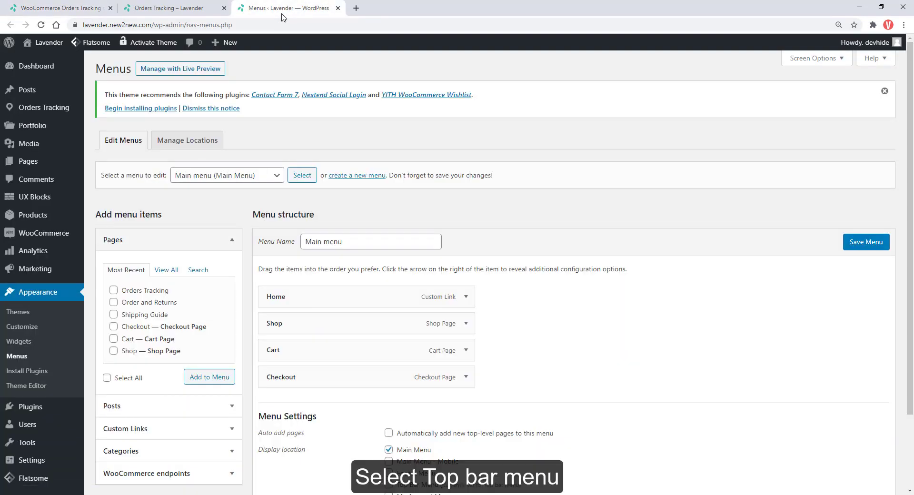
click(266, 183)
click(264, 198)
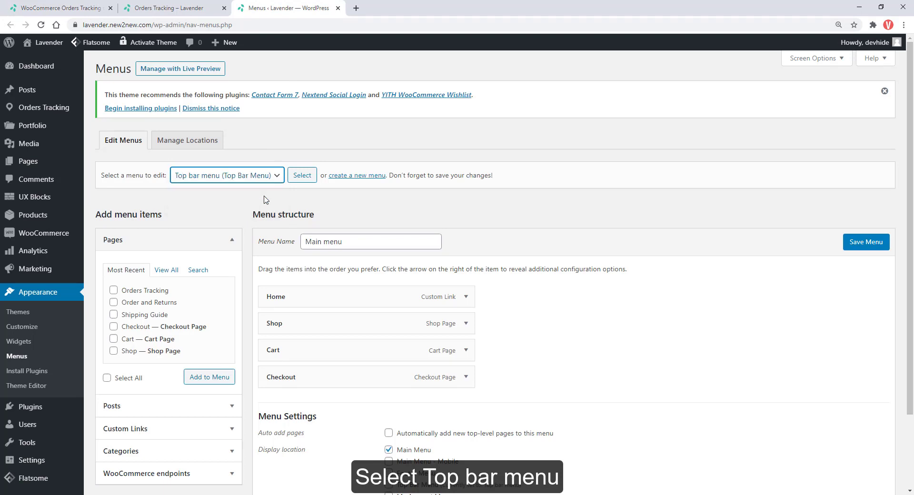
click(299, 179)
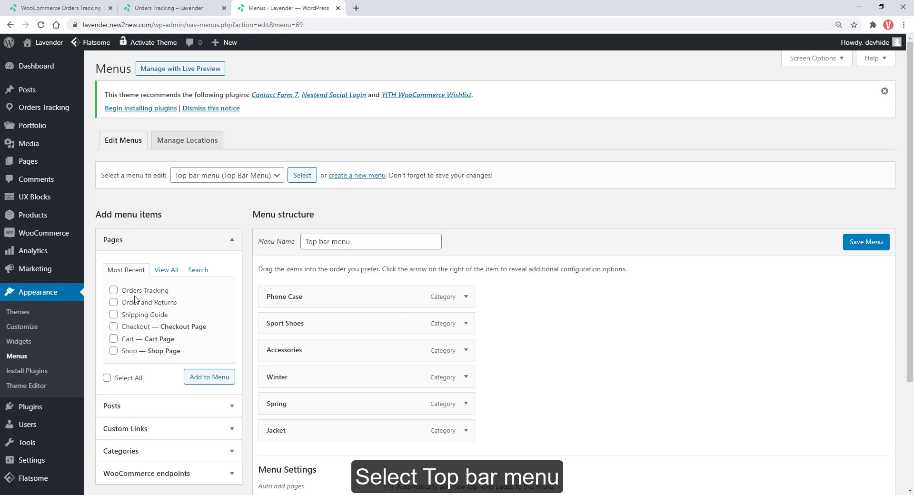
click(203, 378)
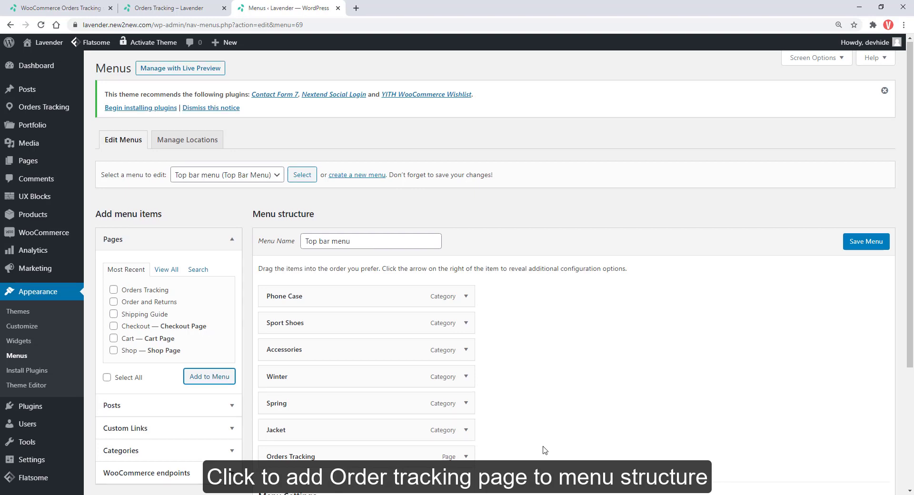
scroll(533, 445, down, 2)
drag(394, 367, 391, 386)
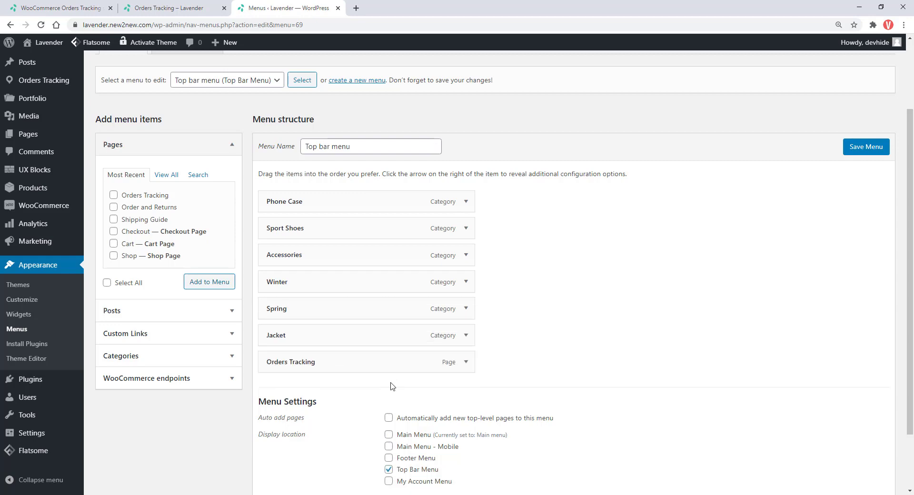
Step: Save the Top bar menu and reload the storefront to show the Orders Tracking link
click(866, 151)
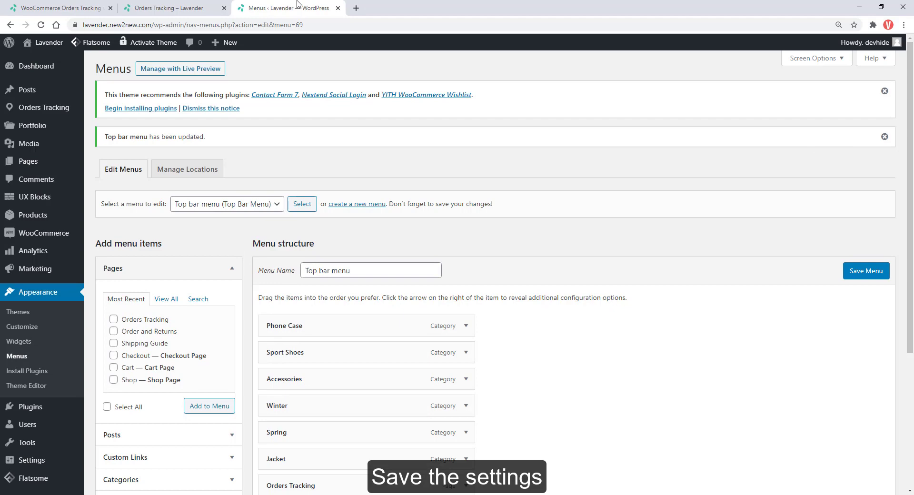
click(201, 7)
click(41, 24)
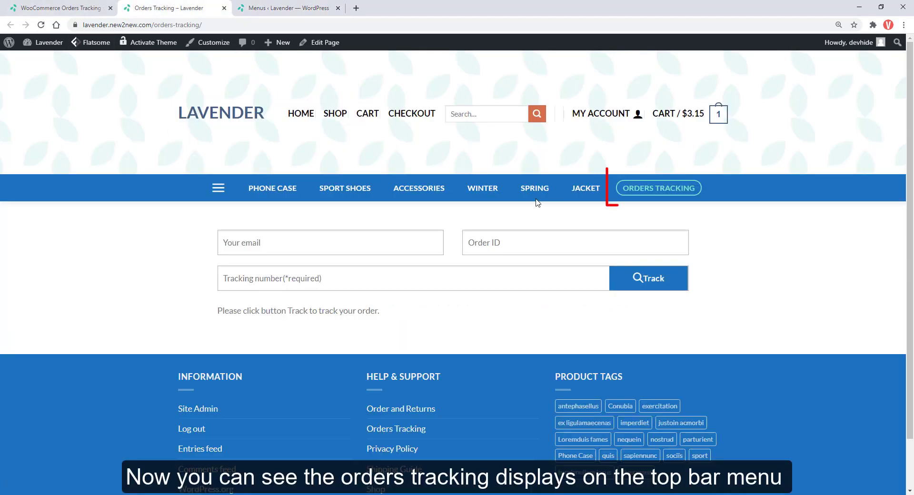
click(336, 114)
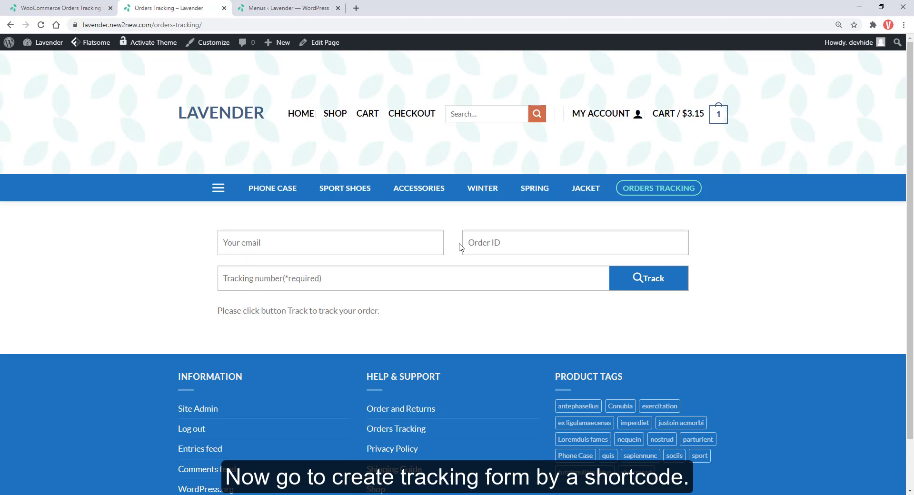
Step: Copy the [vi_wot_tracking_more_form] shortcode and open the My account page for editing from All Pages
click(88, 8)
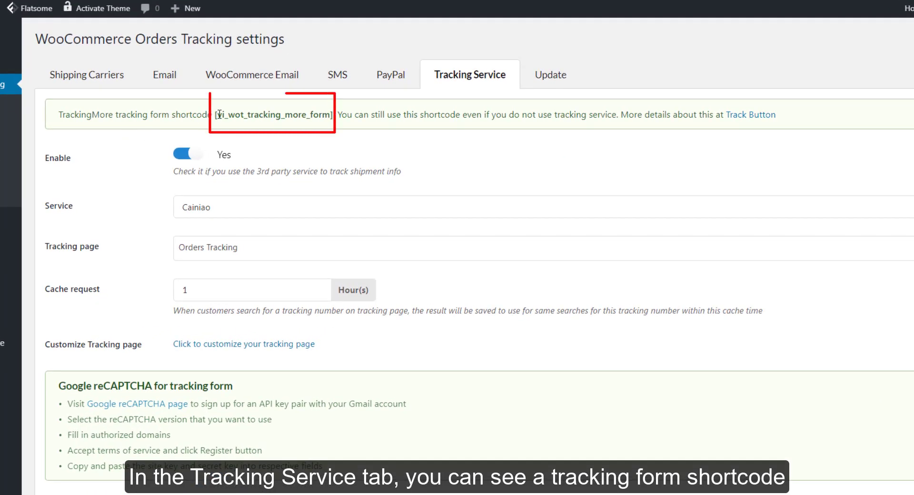
drag(215, 115, 332, 118)
key(ctrl+c)
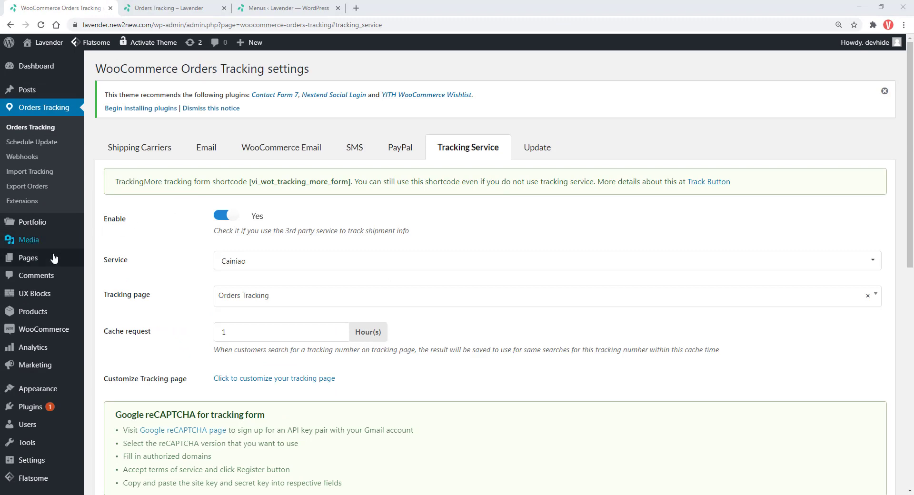
mouse_move(53, 258)
middle_click(97, 259)
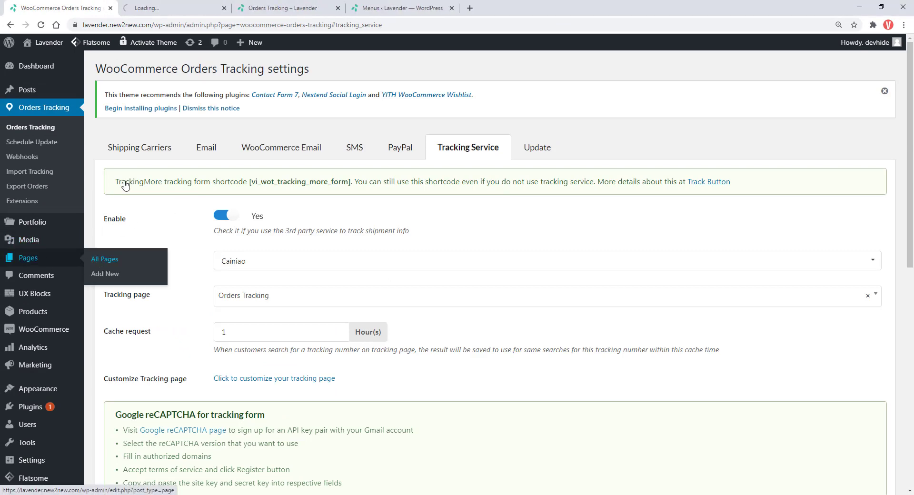
click(172, 8)
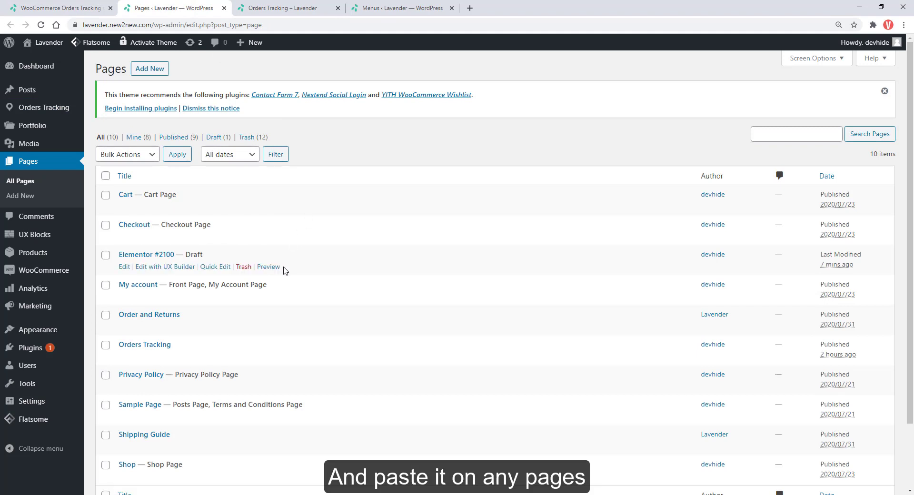
scroll(284, 270, down, 1)
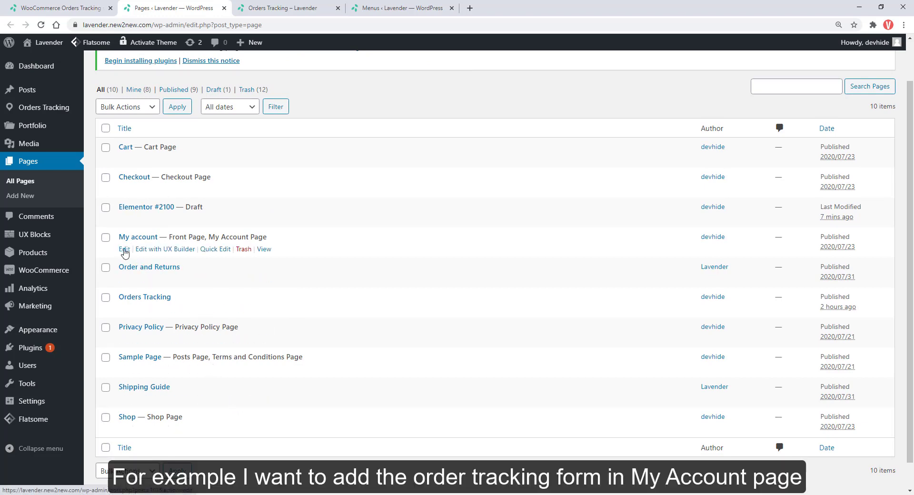
ctrl+click(125, 249)
Step: Insert a [vi_wot_tracking_more_form] Shortcode block above the account shortcode, update the page, and preview it
key(ctrl+Tab)
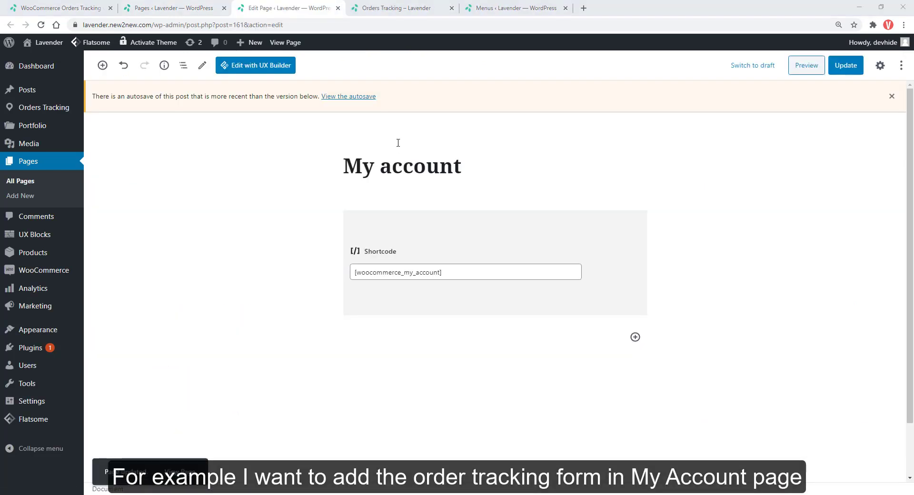
click(391, 221)
click(372, 193)
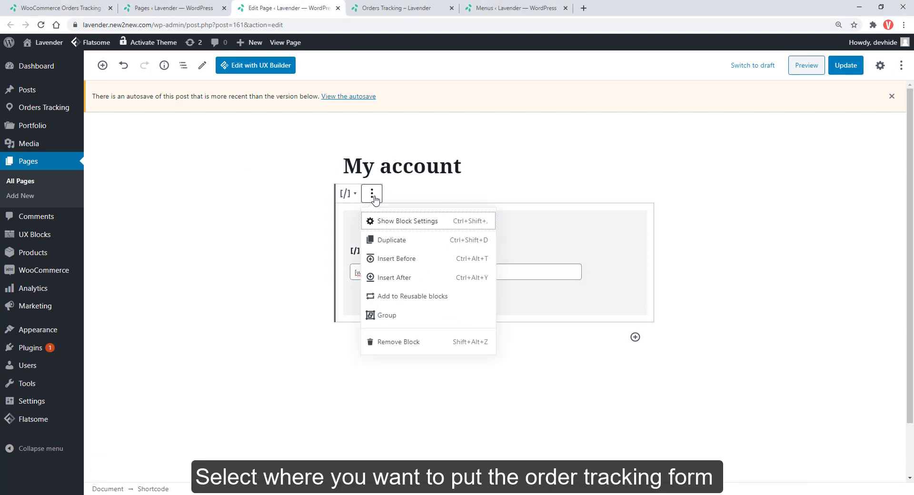
click(381, 258)
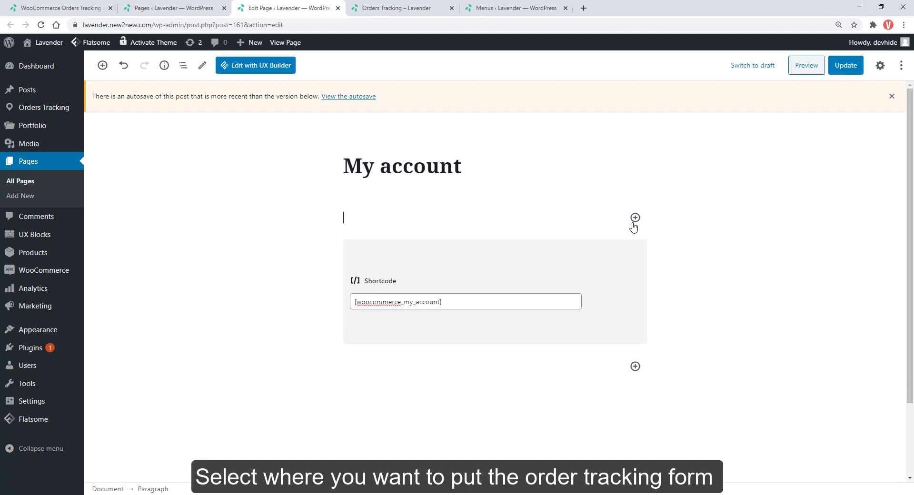
click(635, 218)
click(710, 304)
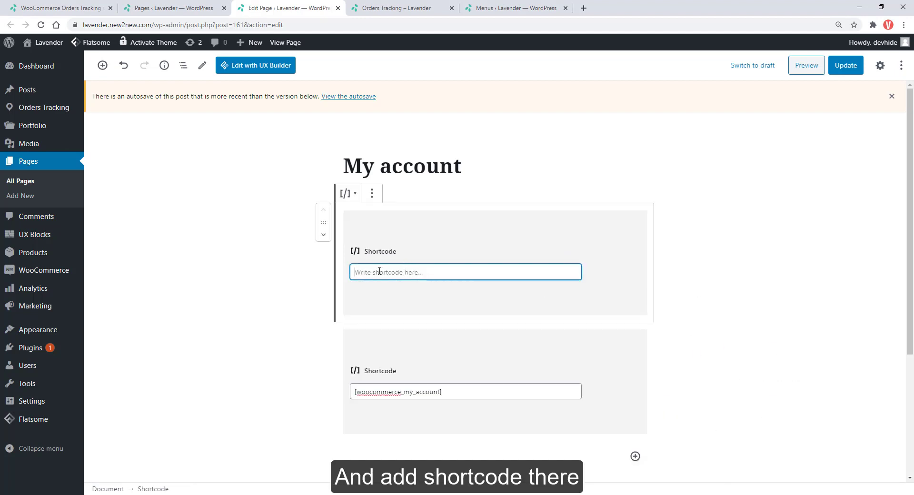
key(ctrl+v)
click(845, 68)
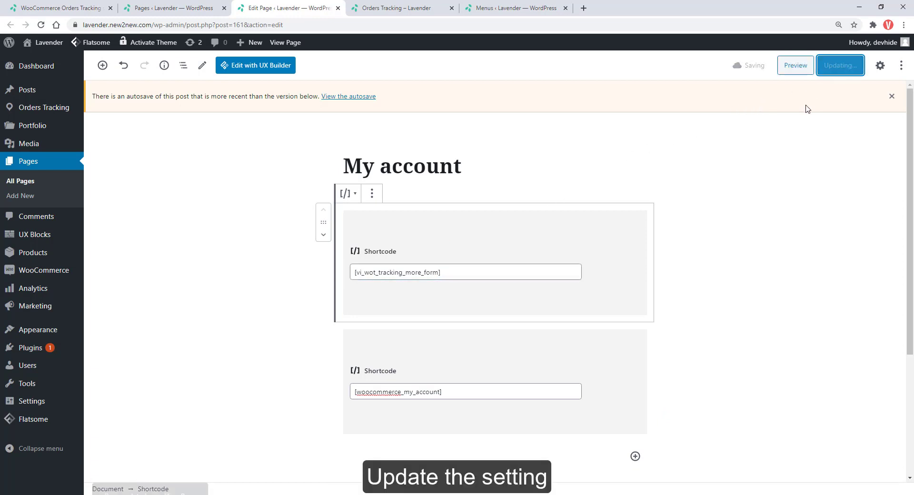
click(795, 66)
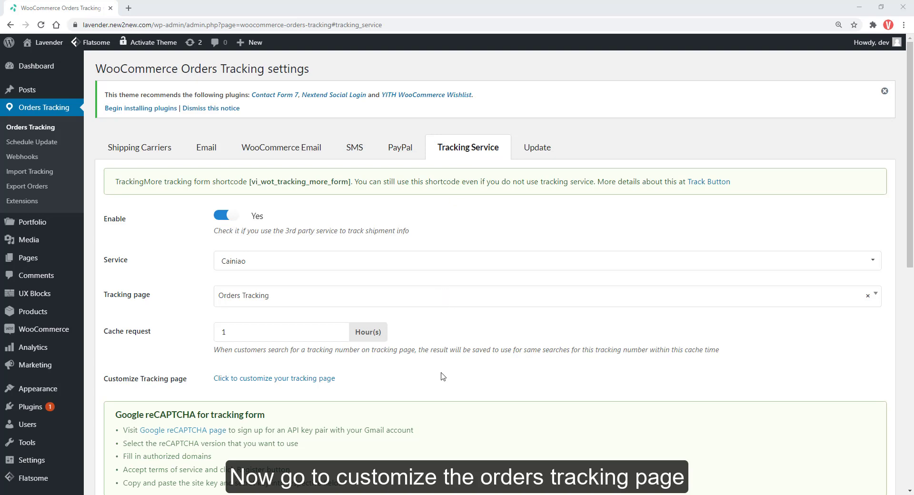
Step: Launch the tracking page Customizer from the Tracking Service tab and switch to it
click(287, 380)
click(193, 5)
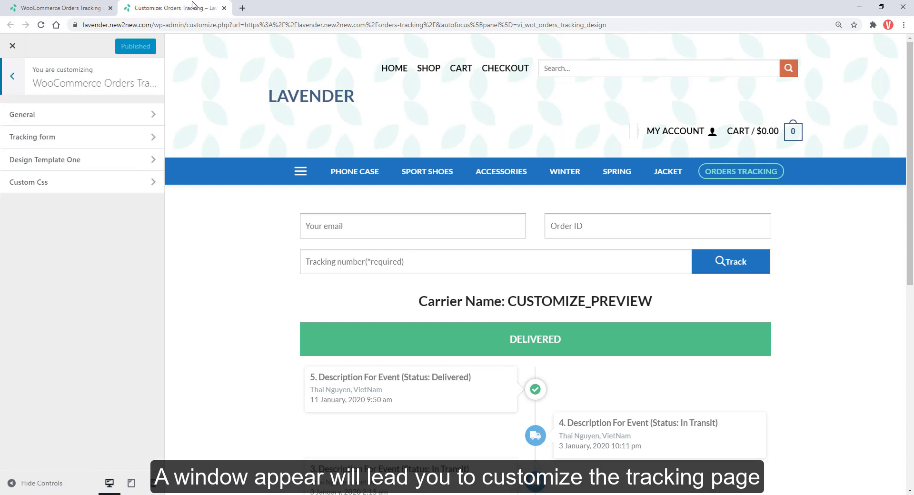
Step: In General settings, sort tracking events oldest to most recent, keeping the current date and time formats
click(106, 116)
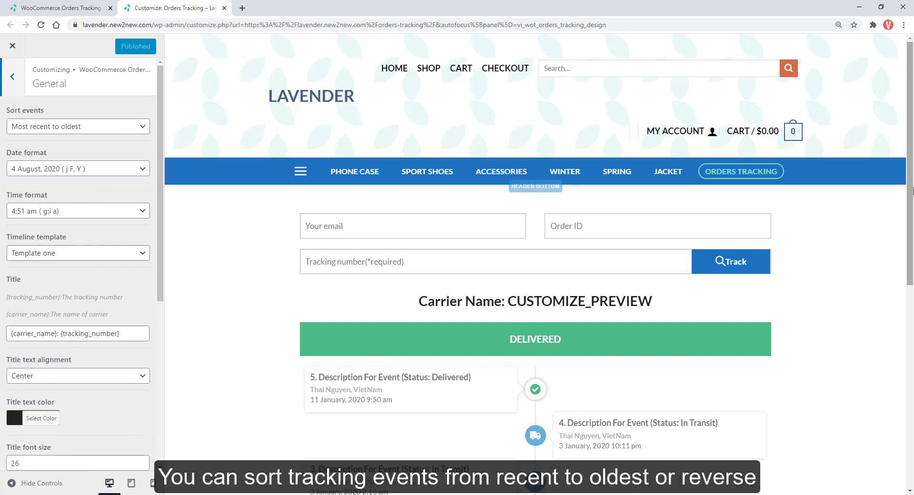
scroll(911, 256, down, 3)
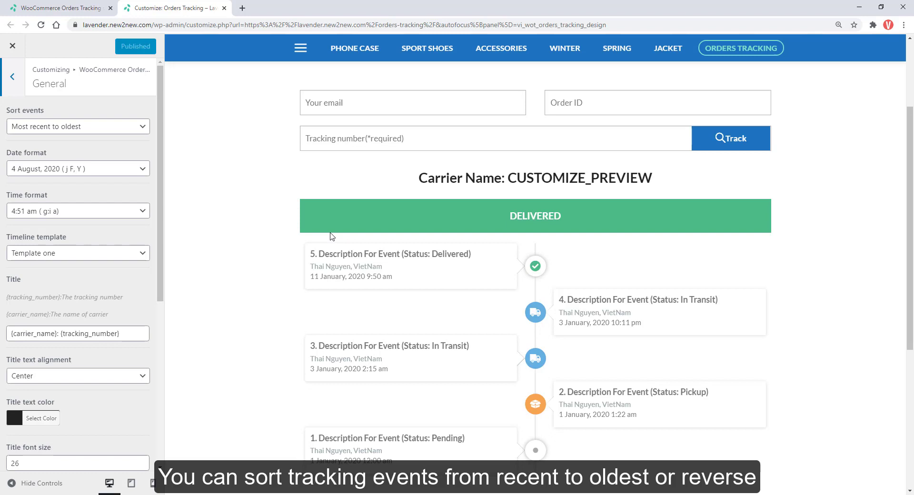
click(104, 130)
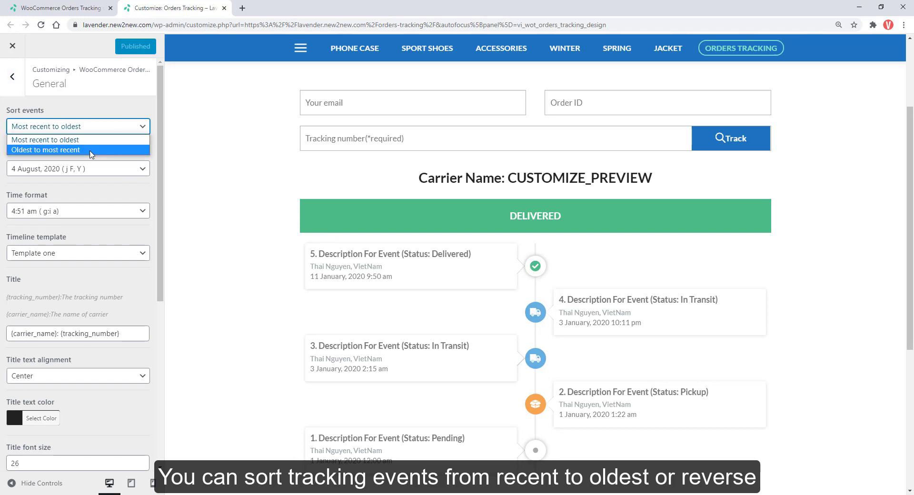
click(91, 149)
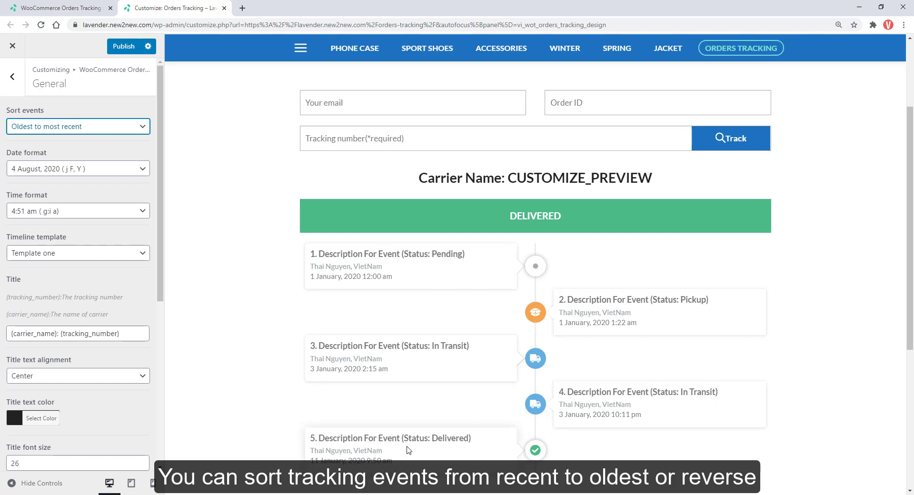
click(108, 168)
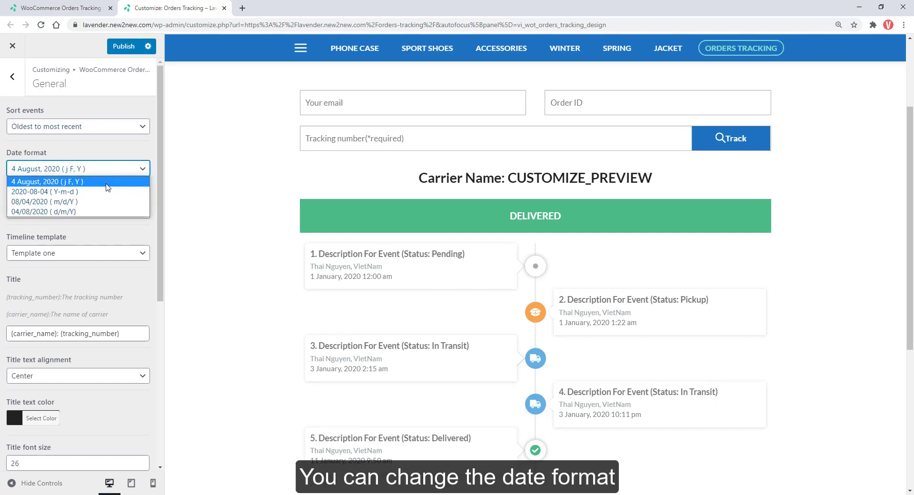
click(104, 231)
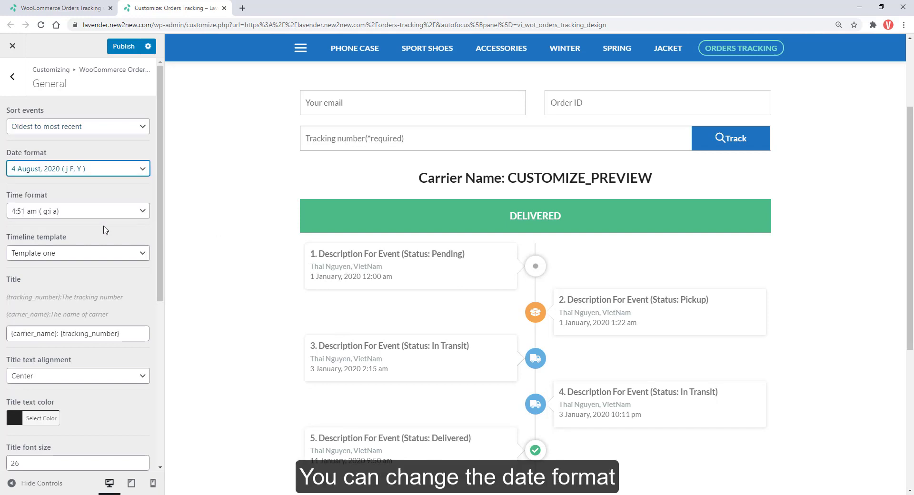
click(108, 212)
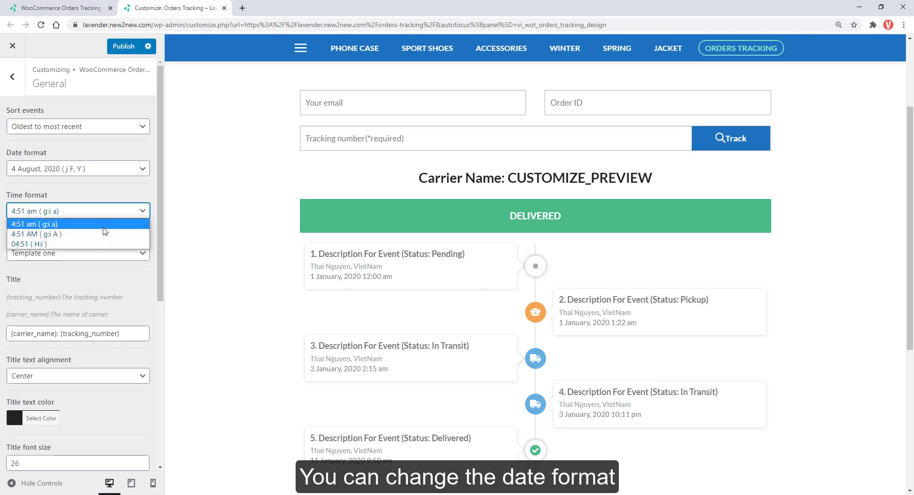
click(98, 268)
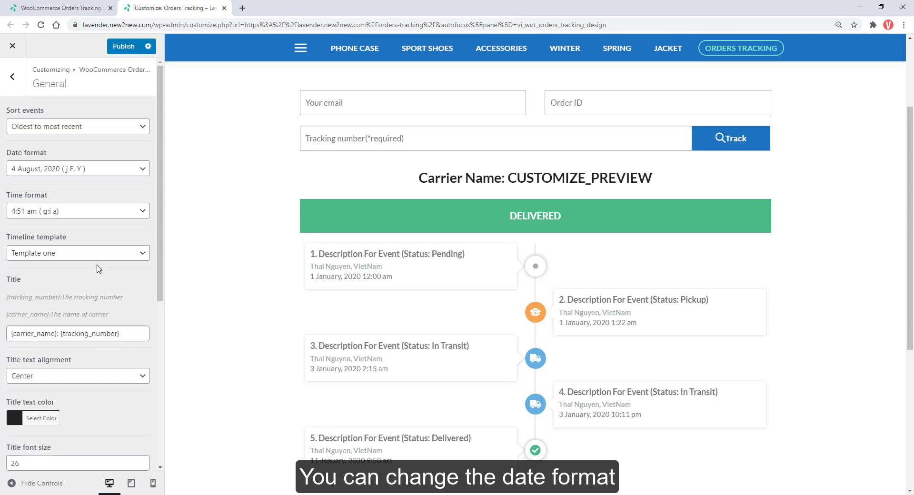
Step: Preview the timeline as Template two, then switch it back to Template one
click(99, 256)
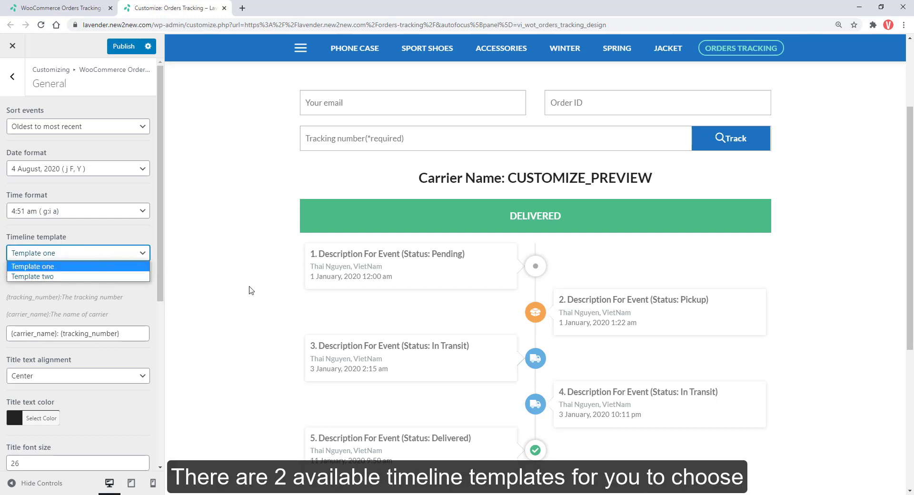
scroll(251, 287, down, 1)
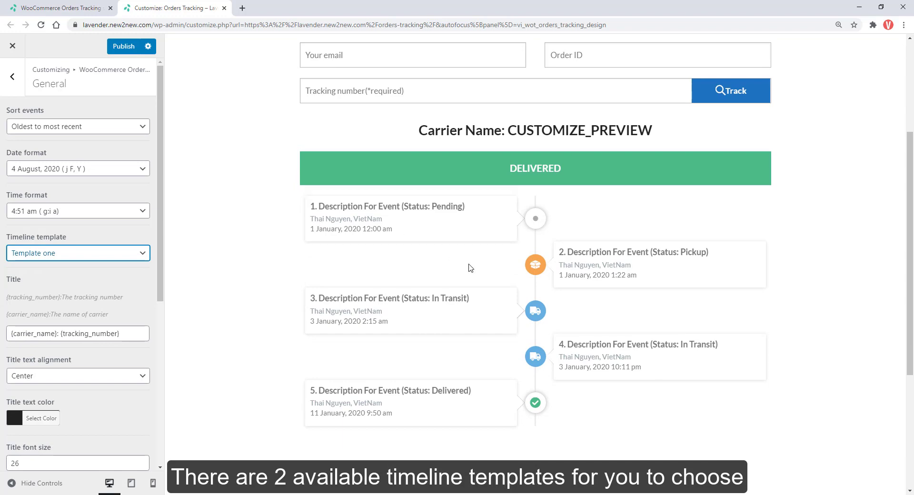
click(41, 255)
click(30, 276)
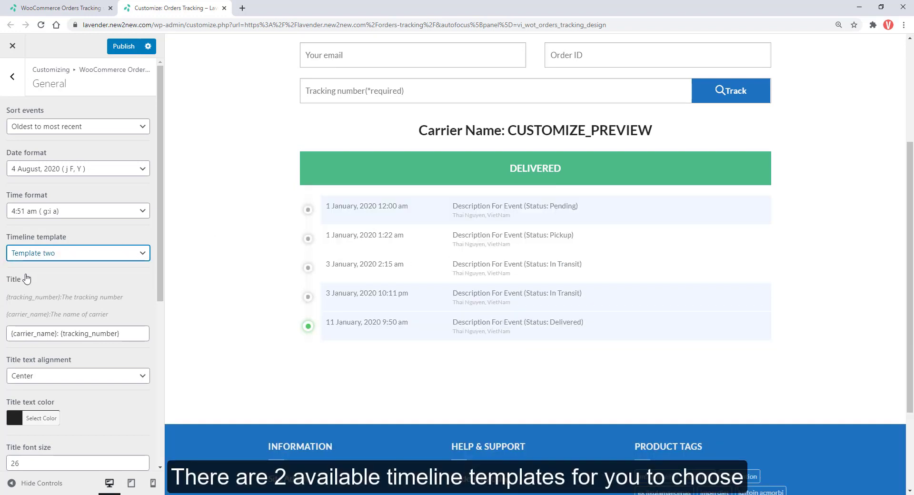
click(81, 257)
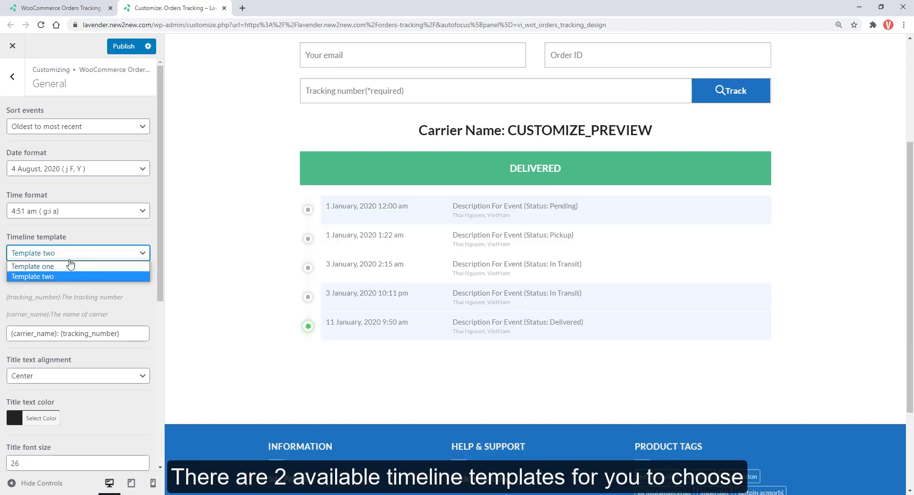
click(80, 265)
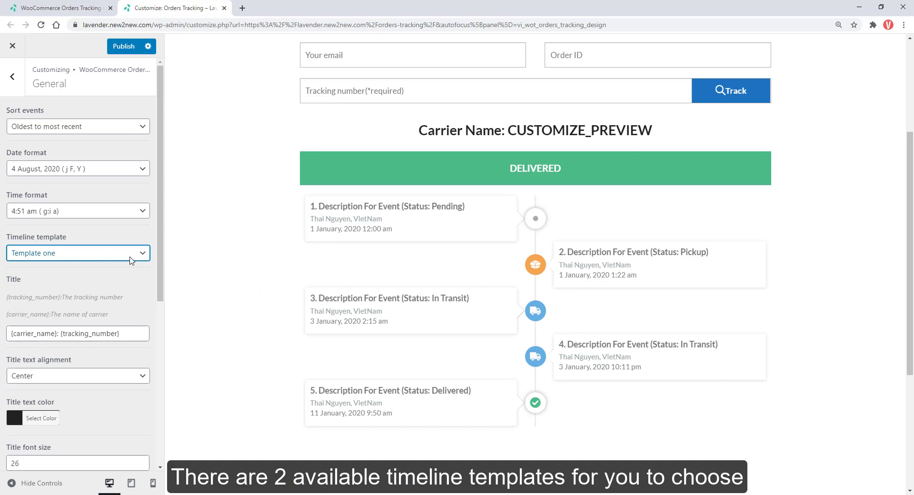
Step: Replace {carrier_name} in the title with {tracking_number}, so it reads '{tracking_number}: {tracking_number}'
scroll(114, 243, down, 1)
scroll(114, 243, down, 1)
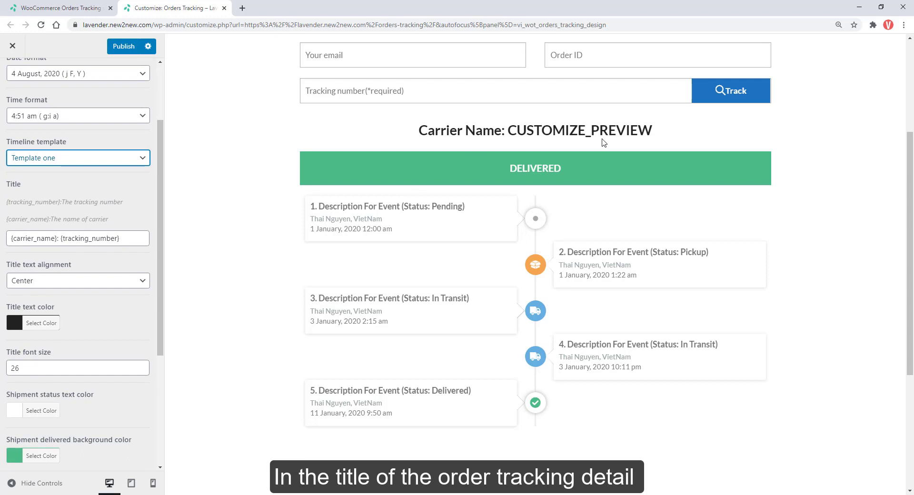
click(131, 237)
drag(57, 238, 10, 238)
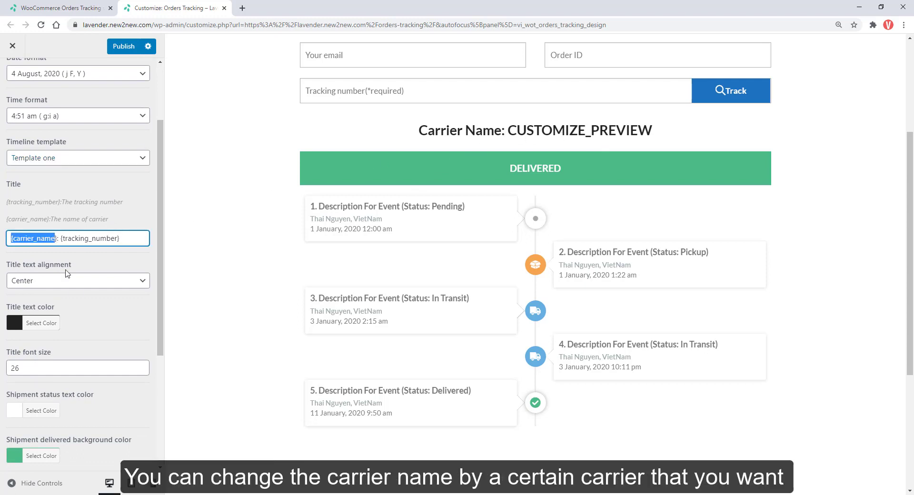
key(BackSpace)
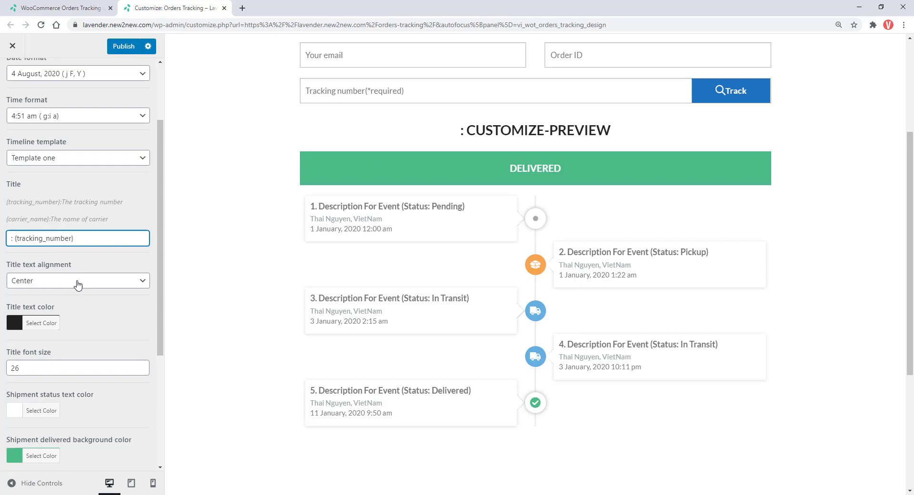
text(U)
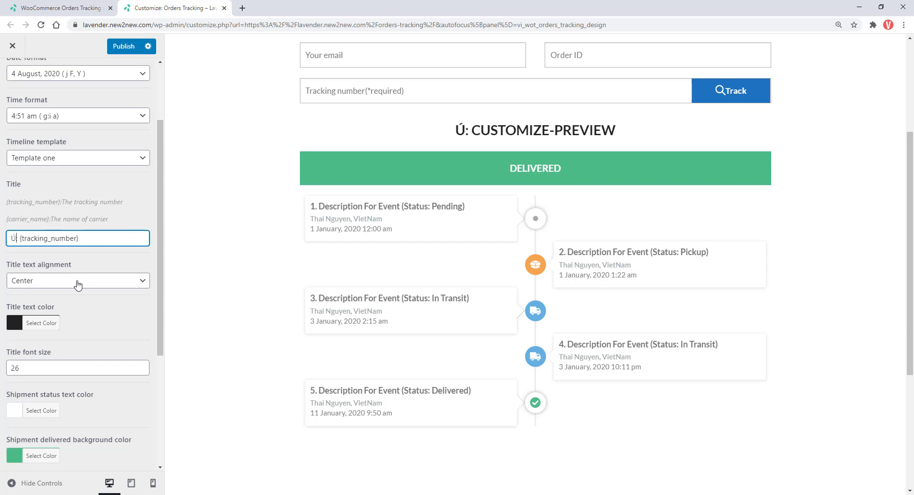
text(PS)
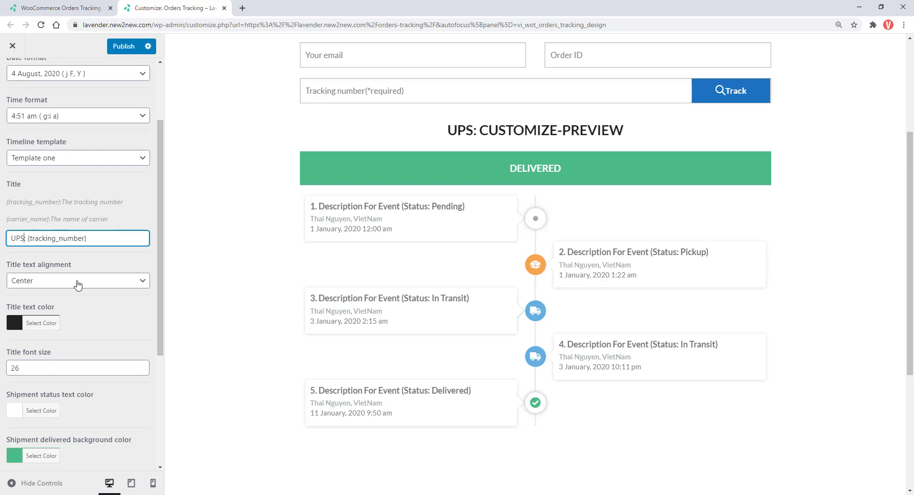
drag(23, 238, 10, 238)
key(BackSpace)
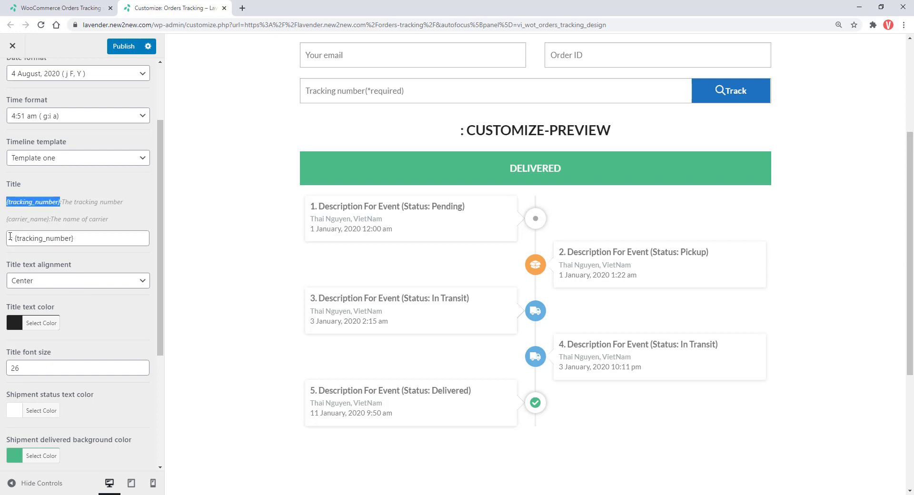
text({tracking_number})
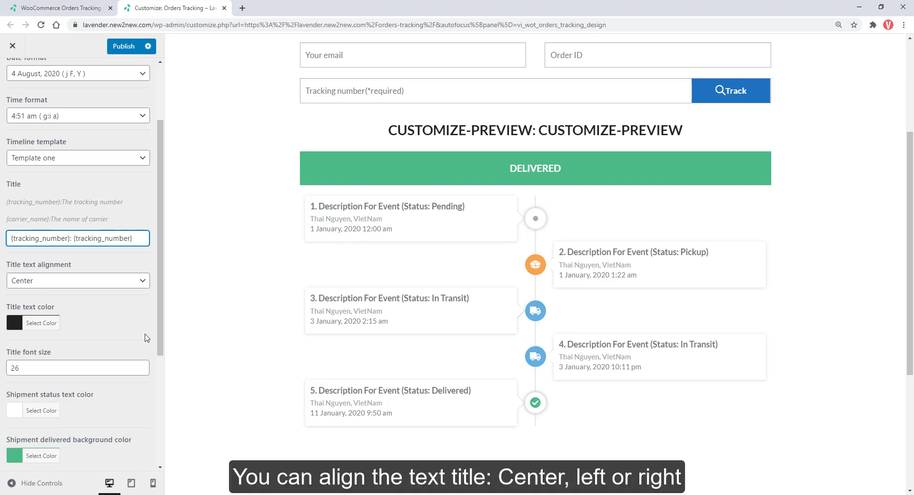
Step: Keep the title alignment at Center and set the title text colour to near-black #282828
click(97, 281)
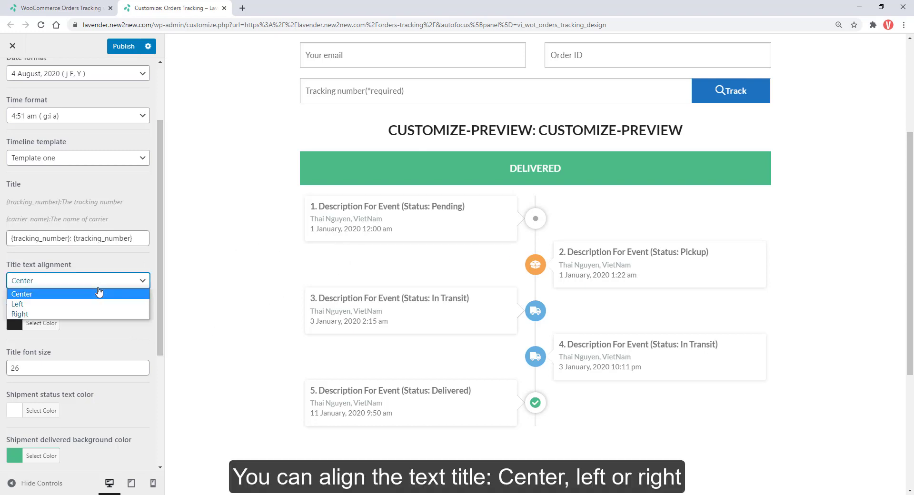
click(90, 339)
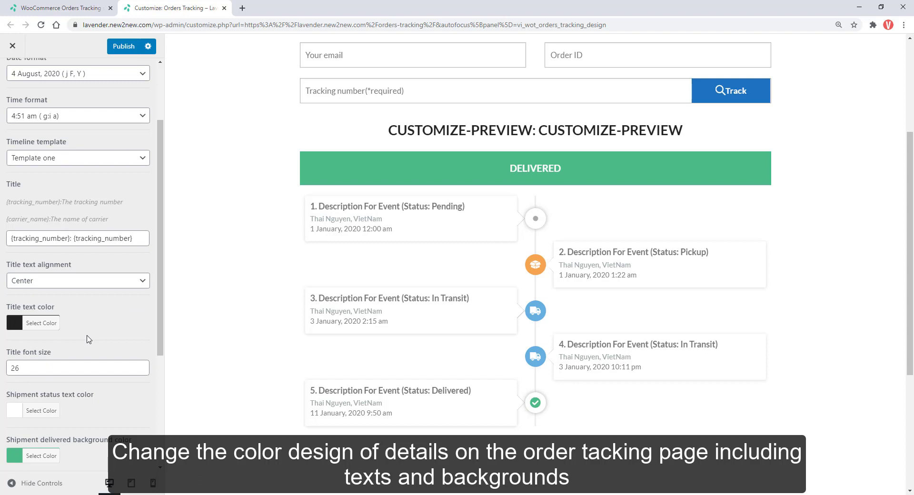
click(42, 323)
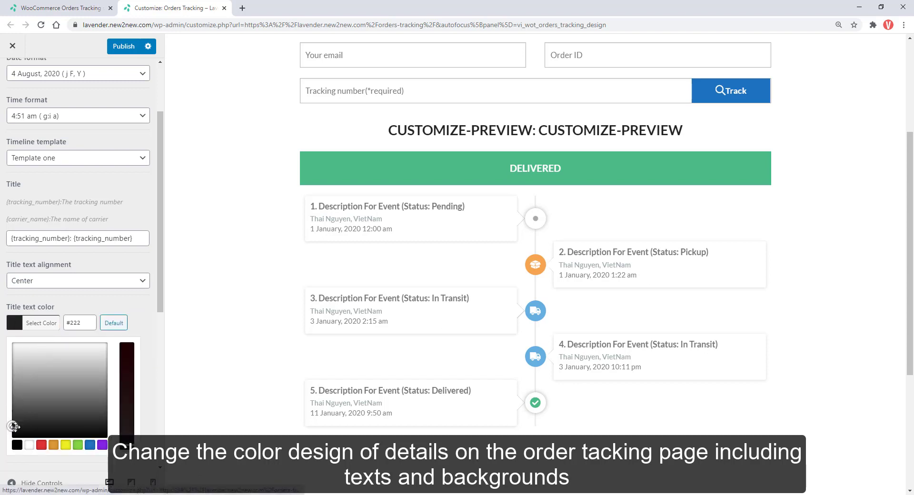
drag(10, 422, 16, 442)
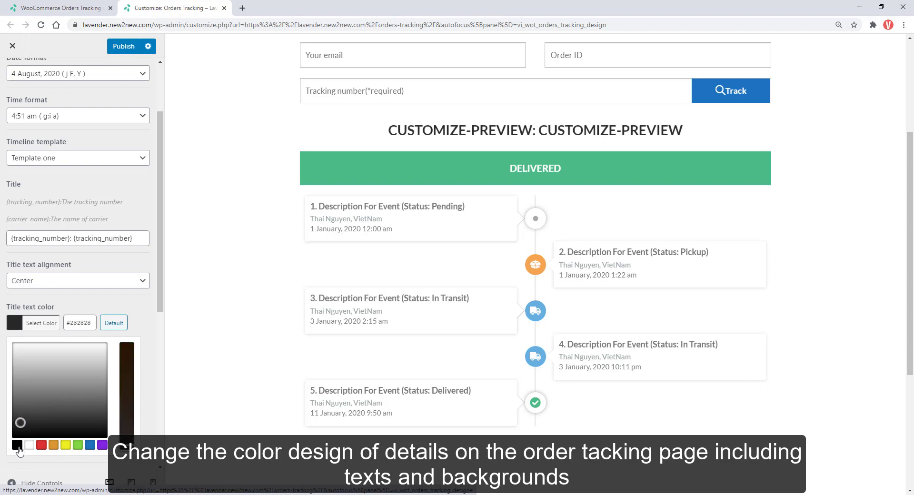
click(153, 321)
scroll(129, 379, down, 4)
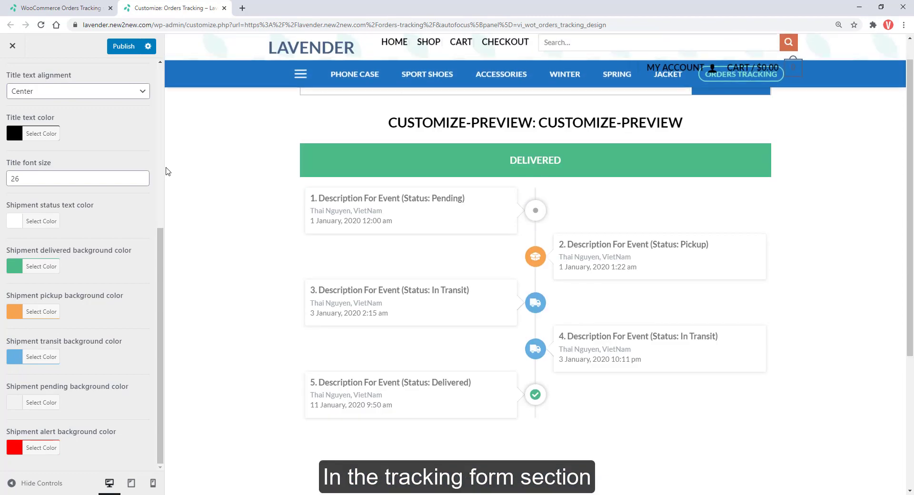
Step: In the Tracking form settings, toggle the Email and Order ID fields off and back on
scroll(121, 125, up, 5)
click(13, 76)
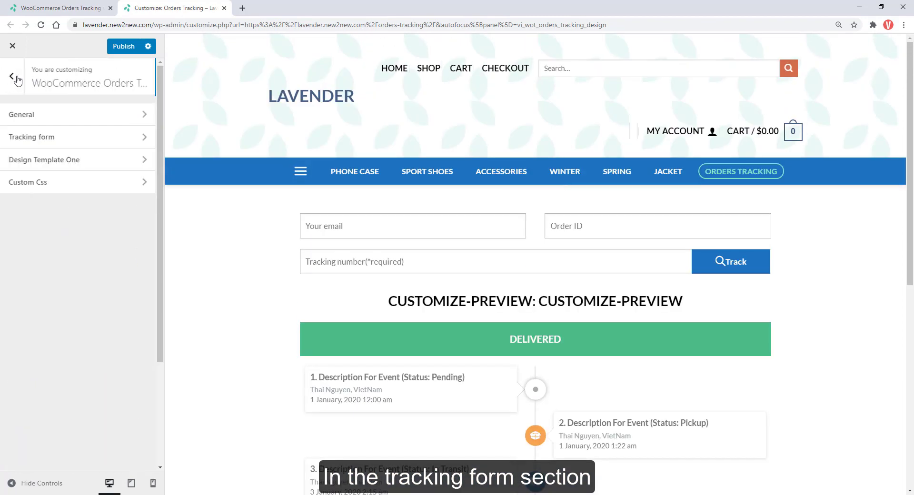
click(56, 138)
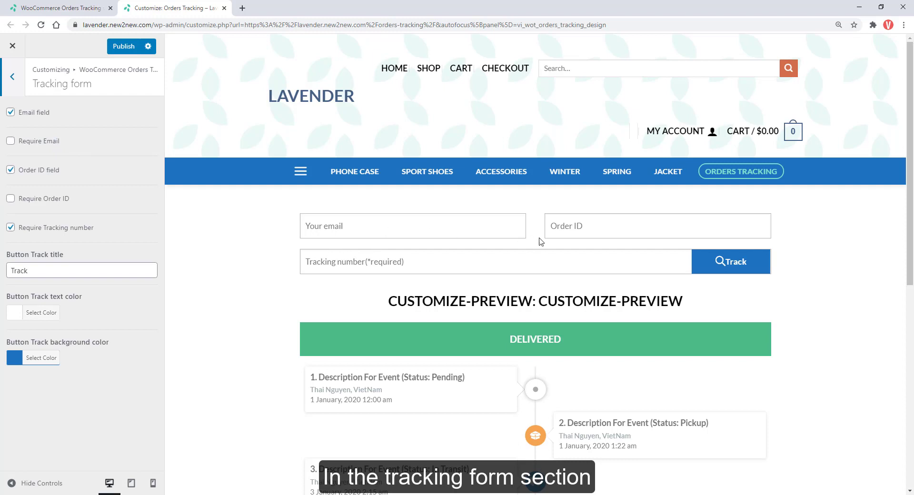
click(11, 113)
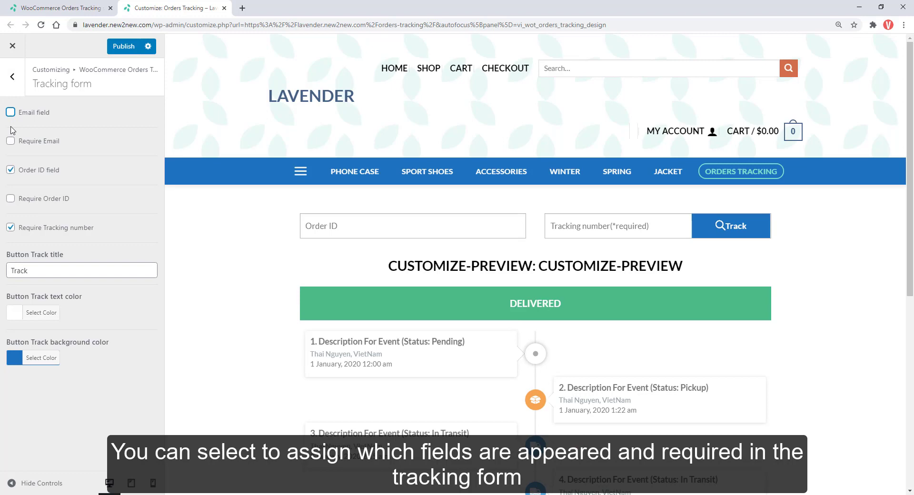
click(10, 112)
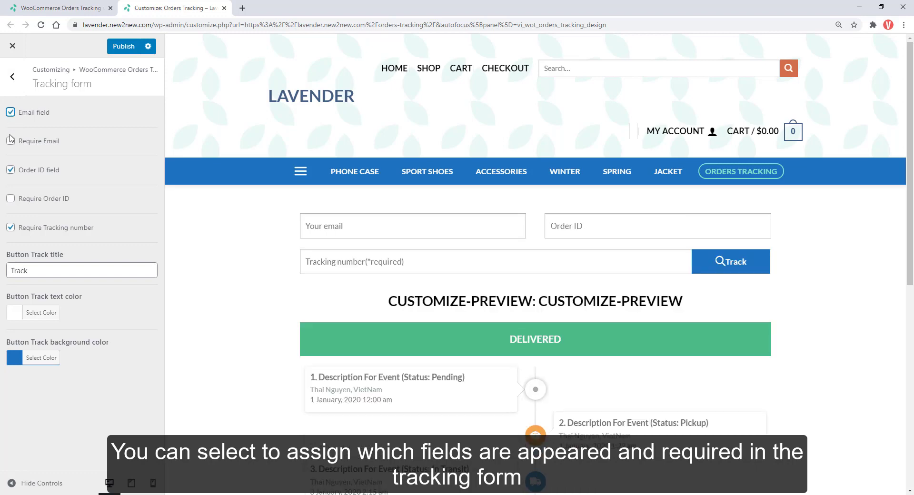
click(9, 171)
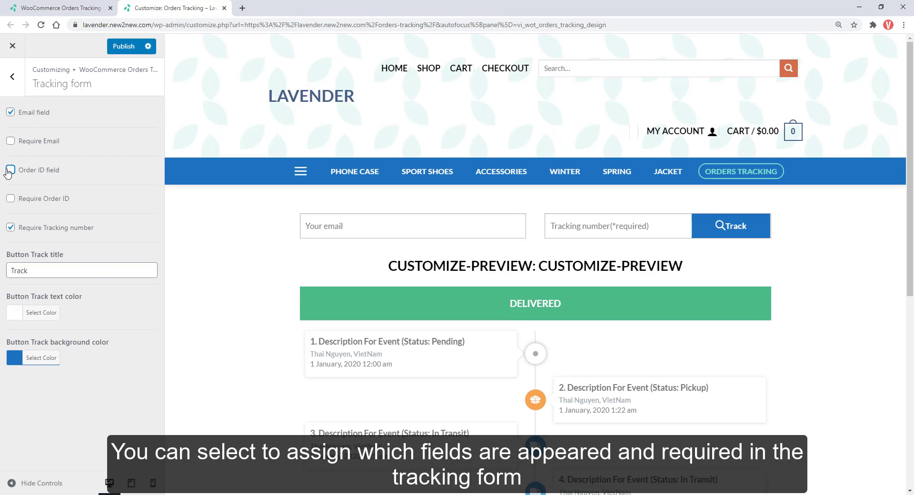
click(9, 171)
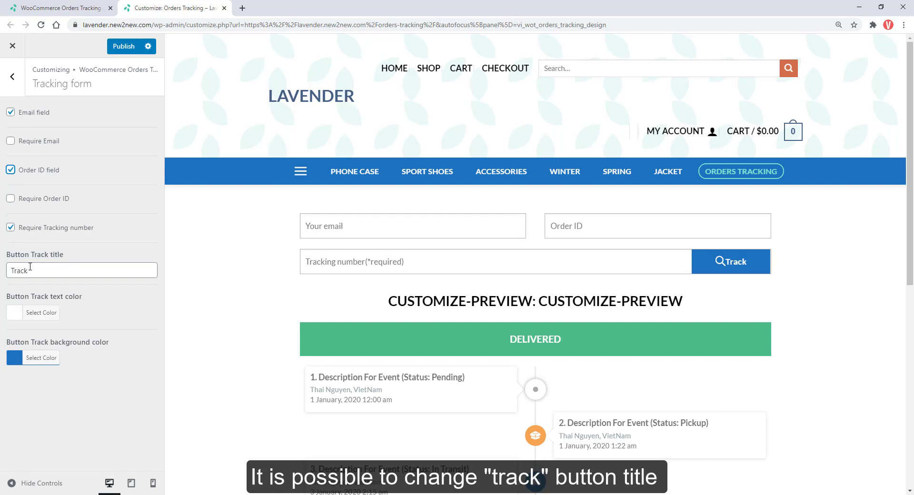
Step: Change the search button title to 'Track Now', leaving the button background colour unchanged
click(30, 270)
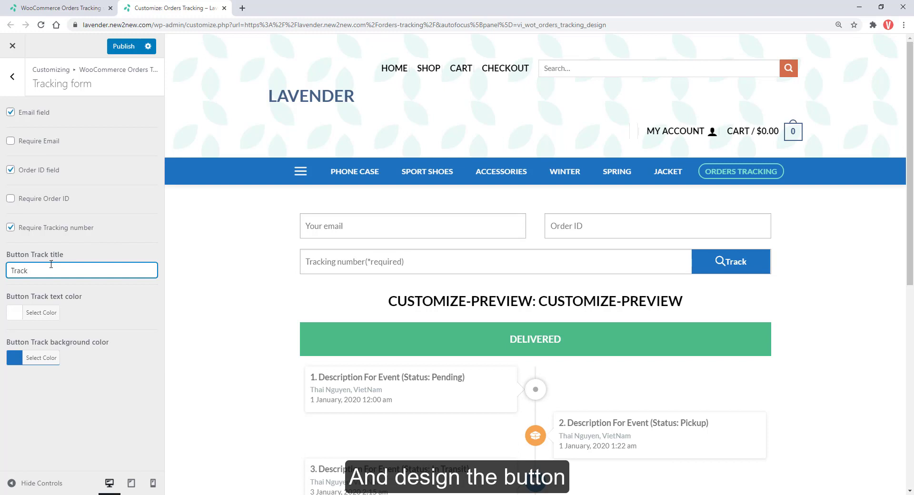
text(Now)
click(34, 358)
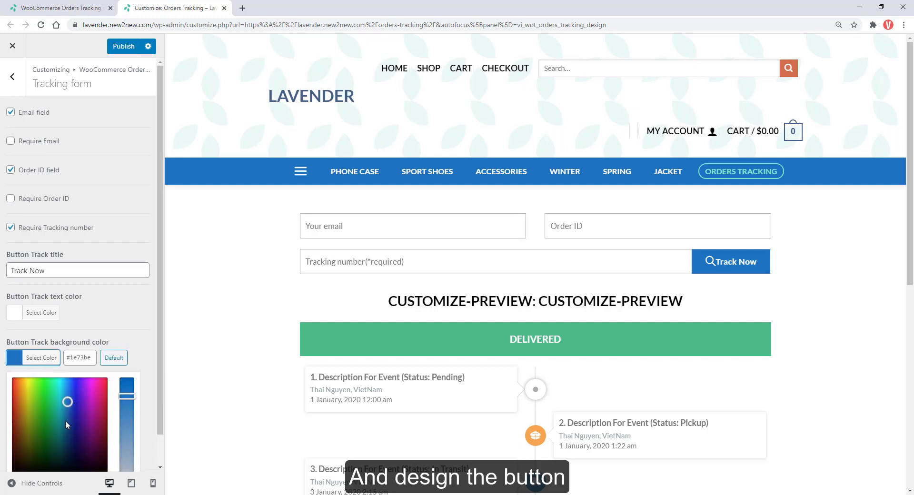
click(128, 344)
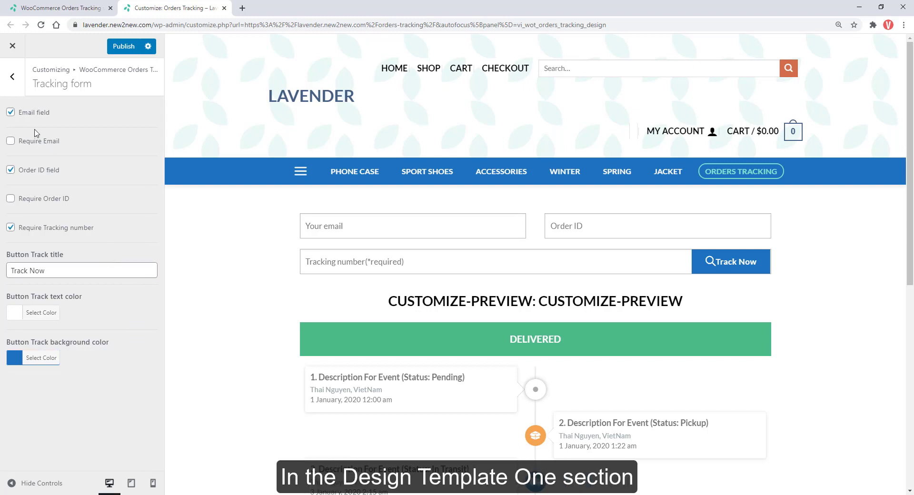
Step: Go back to the section list and open Design Template One to view delivered and pickup icon options
click(15, 91)
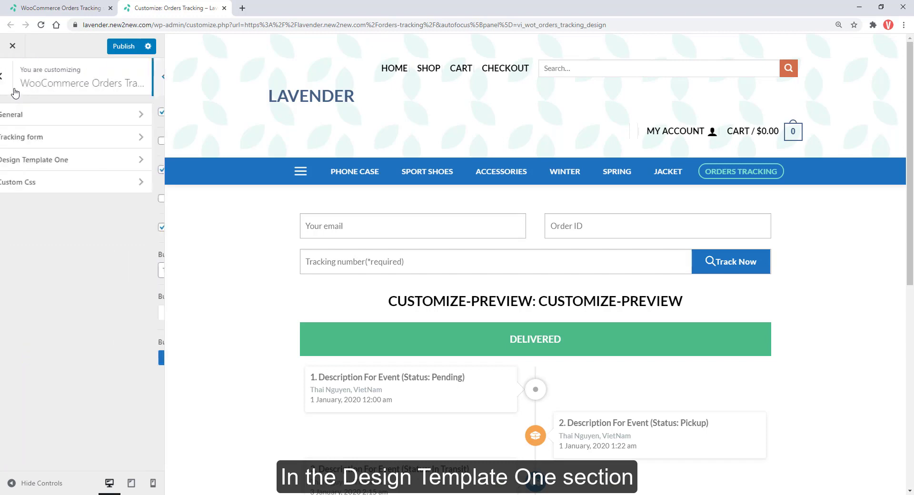
click(42, 168)
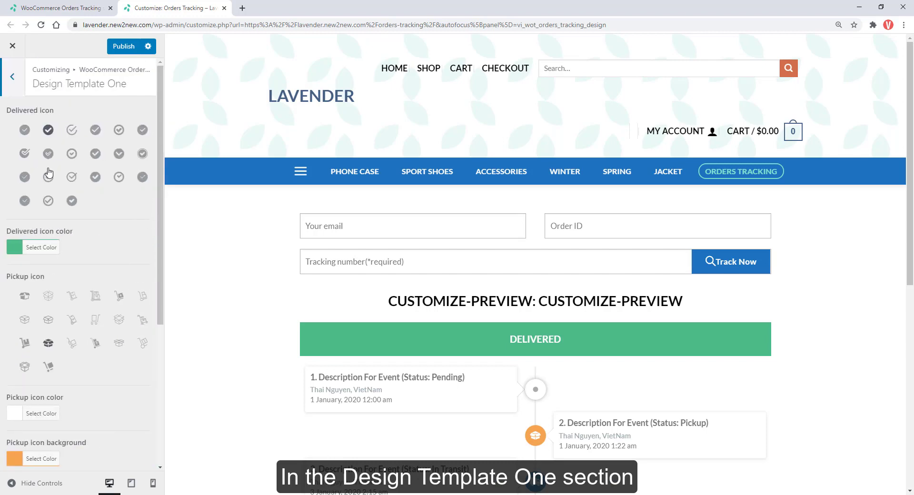
scroll(209, 247, down, 3)
scroll(209, 247, down, 2)
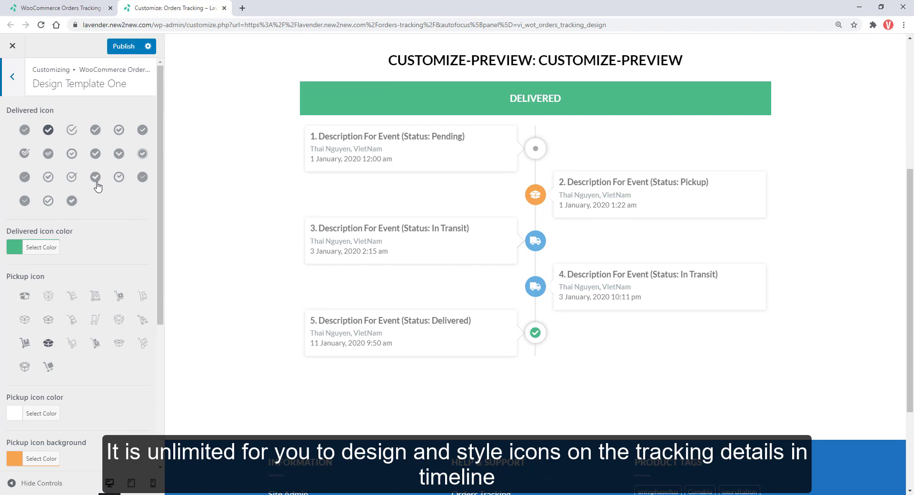